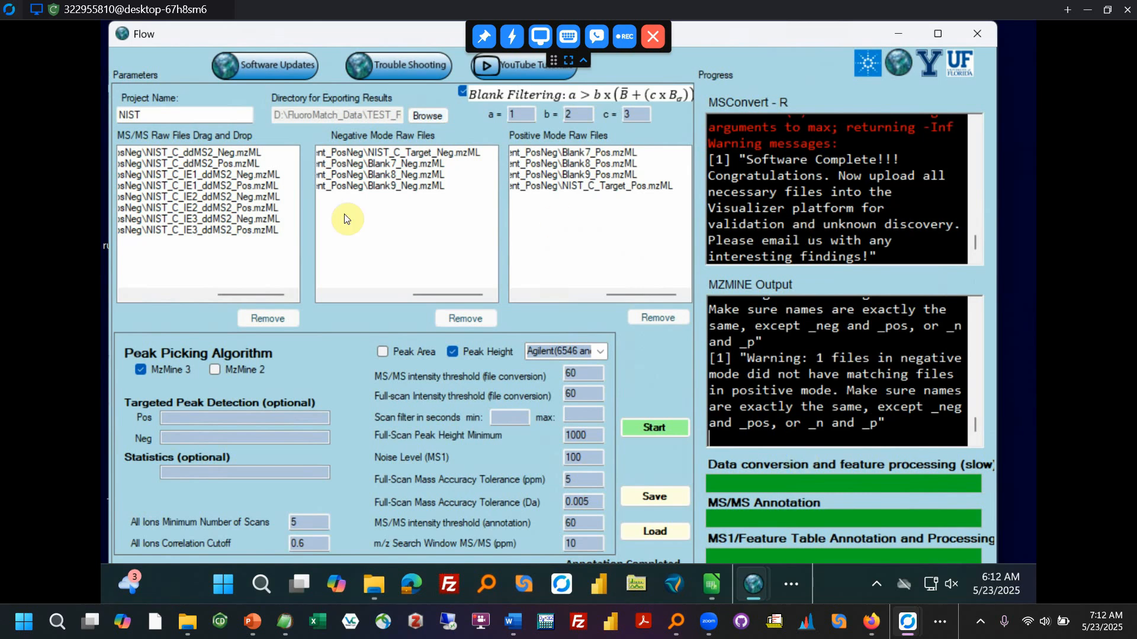
# - Review the MSConvert - R output log to check how the NIST processing run went
pyautogui.moveTo(370, 215)
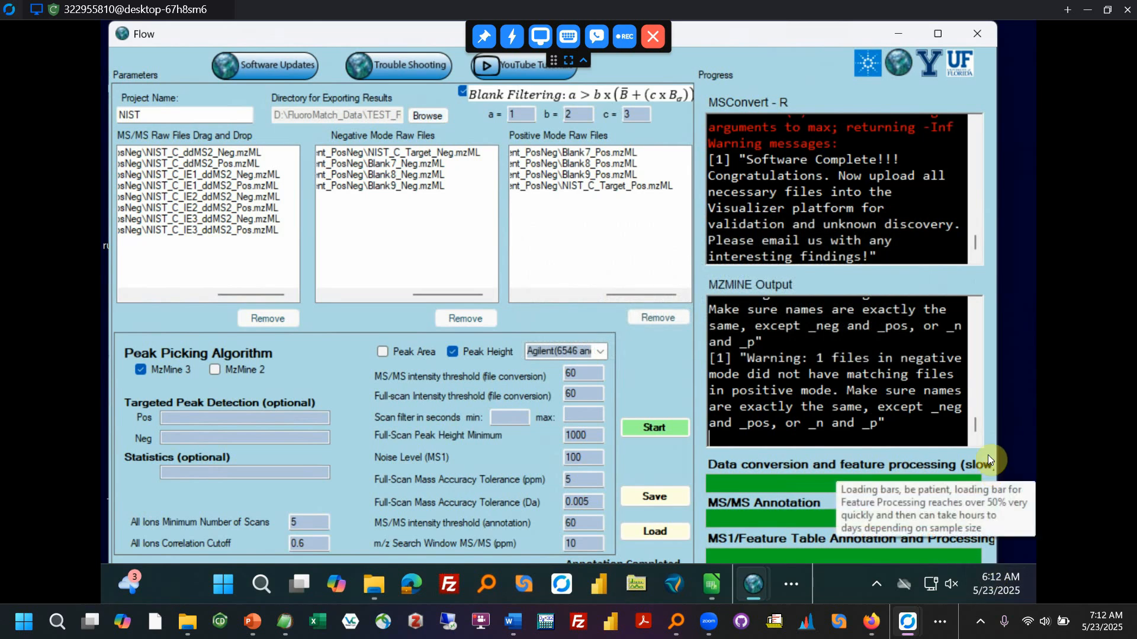
pyautogui.scroll(-1, 823, 225)
pyautogui.scroll(1, 822, 222)
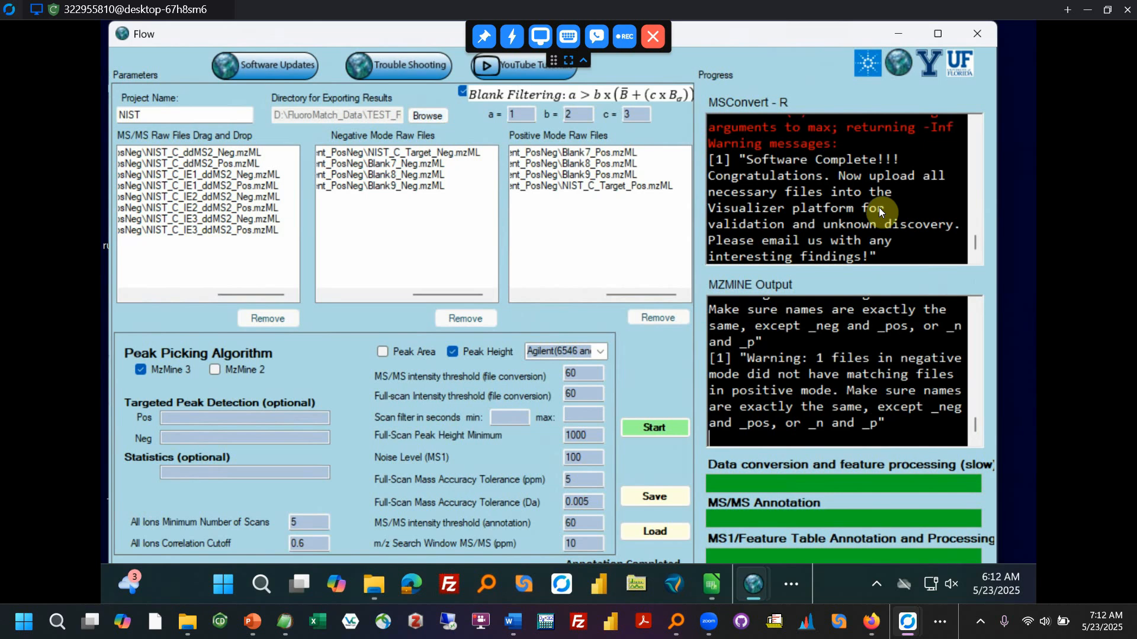
pyautogui.scroll(2, 865, 232)
pyautogui.scroll(-2, 830, 232)
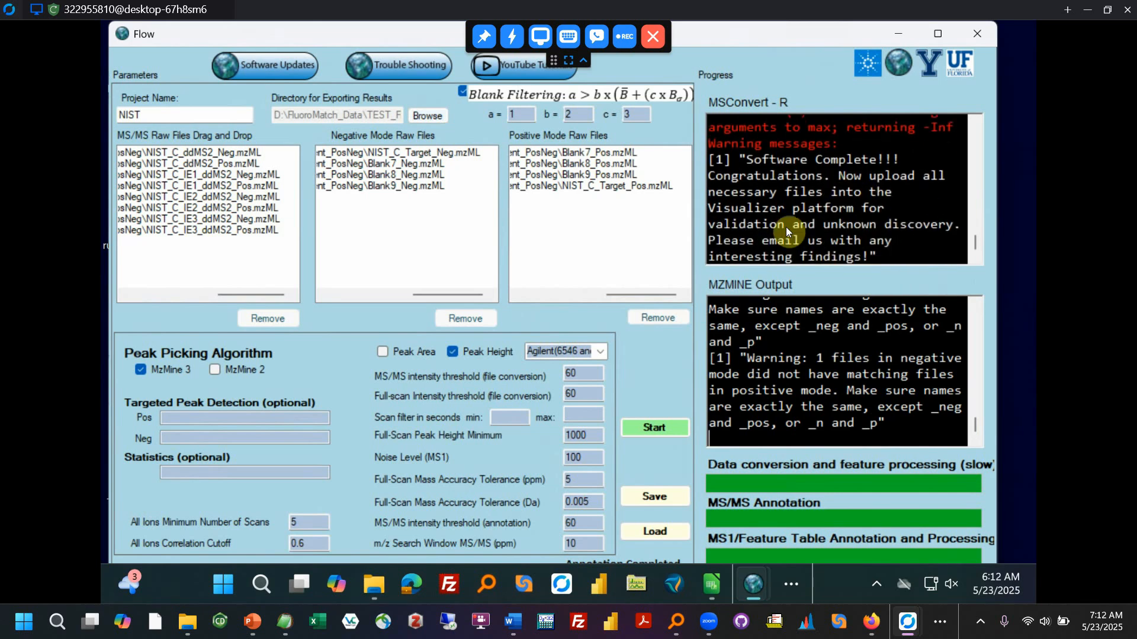
pyautogui.scroll(4, 769, 237)
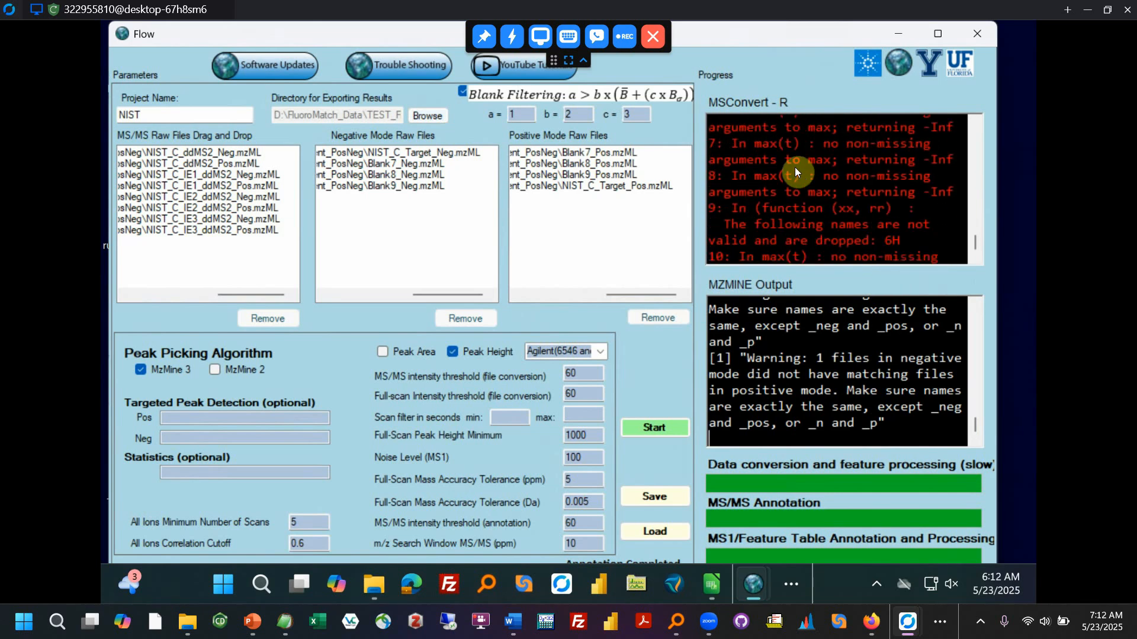
pyautogui.scroll(15, 785, 186)
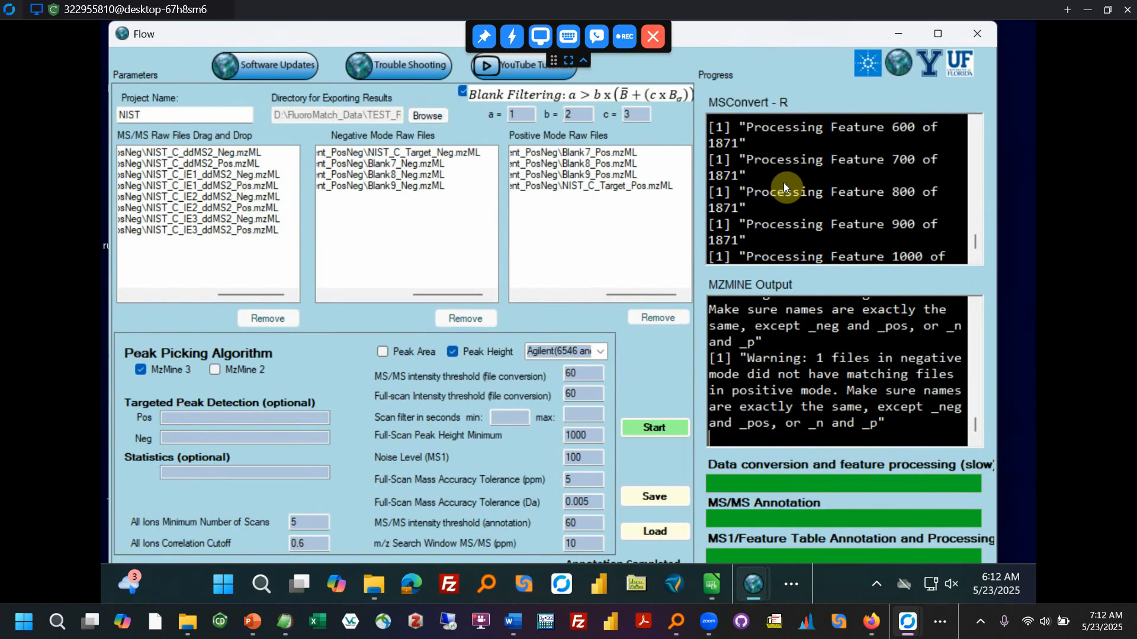
pyautogui.scroll(12, 783, 183)
pyautogui.scroll(-3, 784, 183)
pyautogui.scroll(-20, 782, 185)
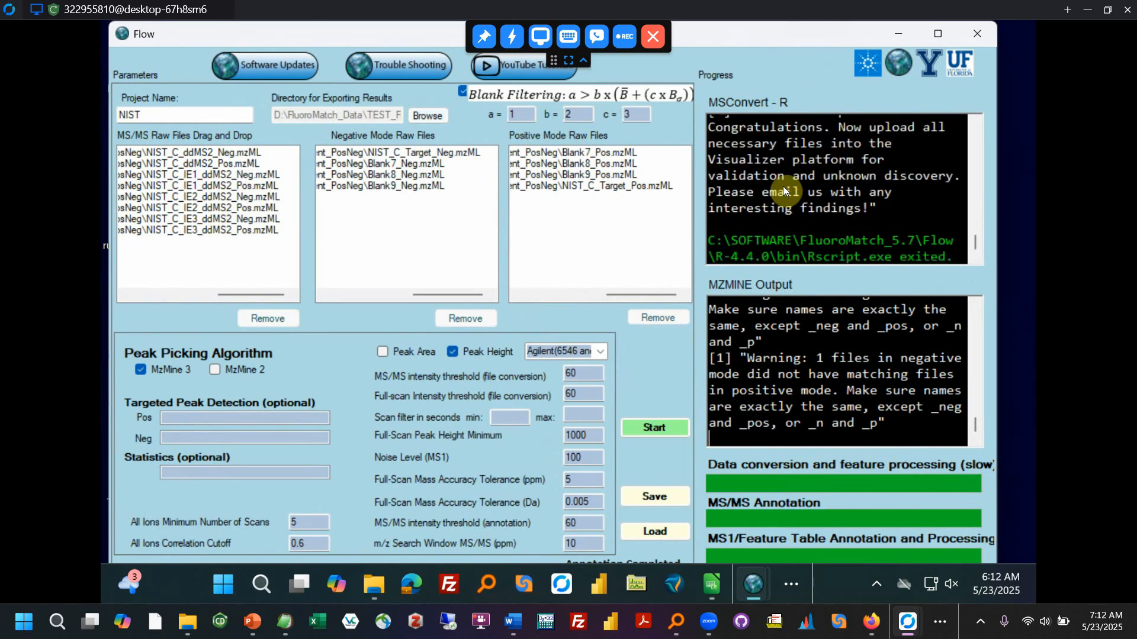
pyautogui.scroll(1, 784, 190)
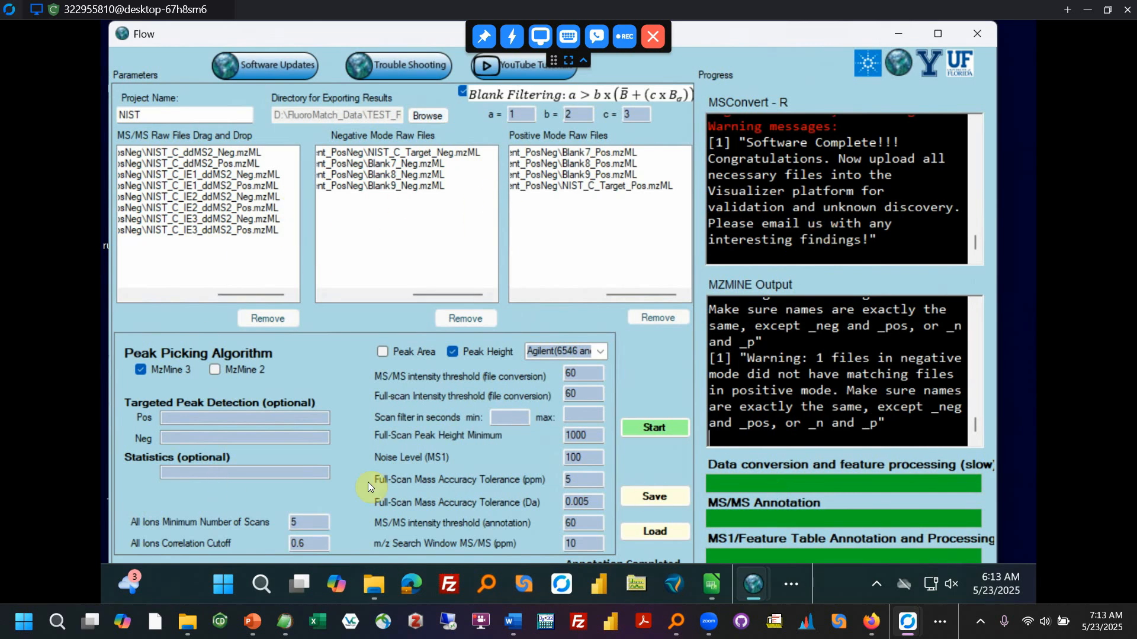
# - Minimize the Flow window and browse the TEST project's annotated Output folder in a maximized File Explorer window
pyautogui.click(895, 37)
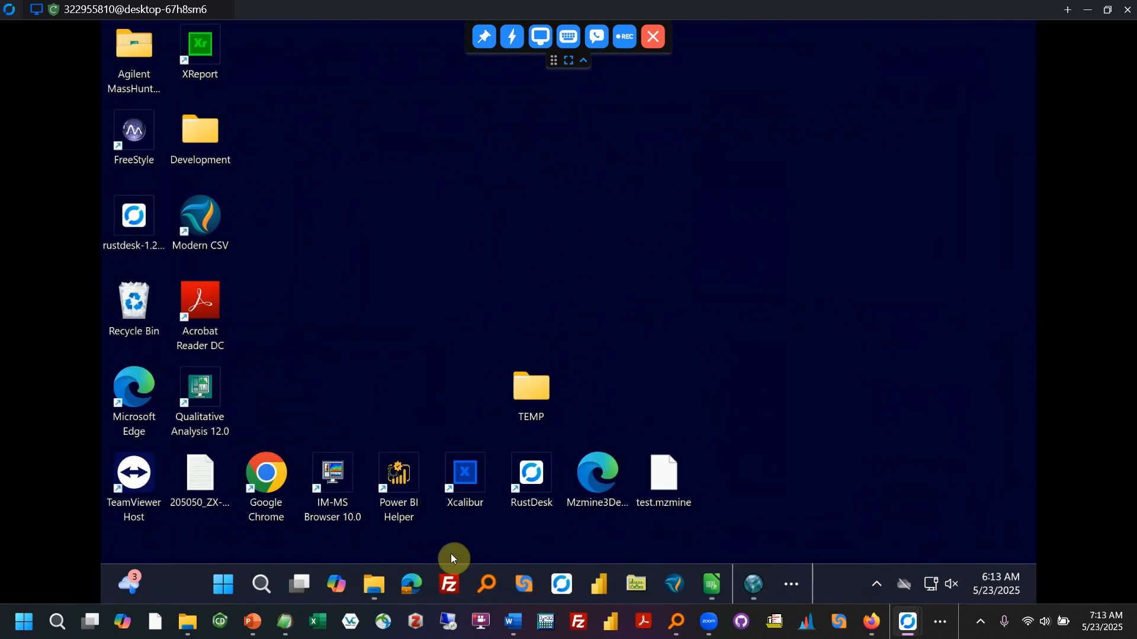
pyautogui.click(376, 597)
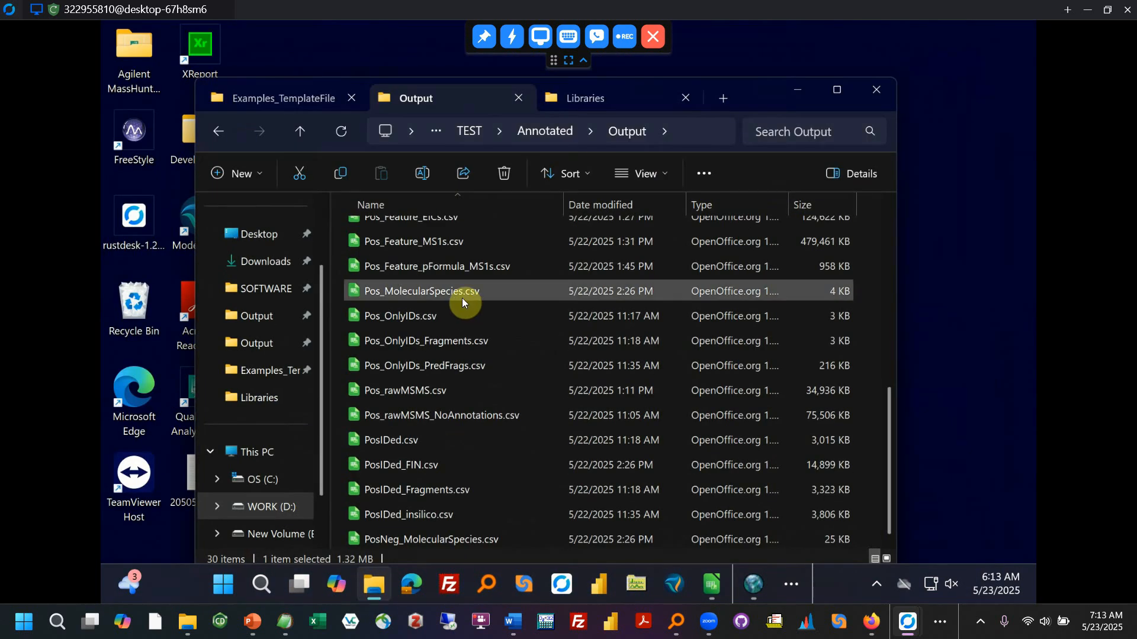
pyautogui.click(835, 92)
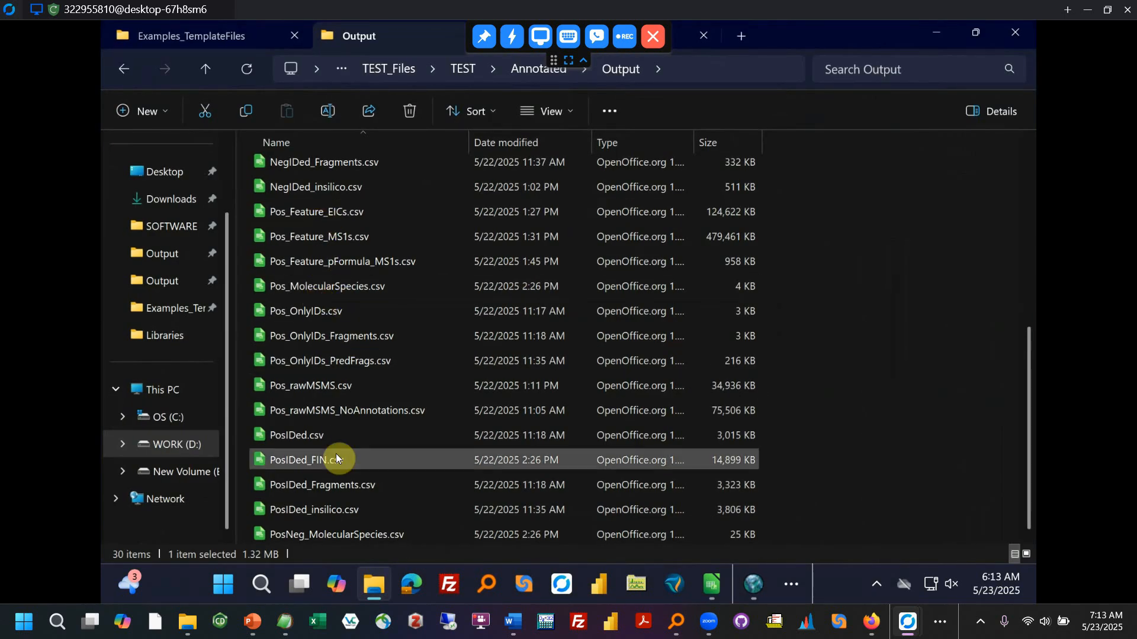
pyautogui.scroll(5, 379, 408)
pyautogui.scroll(-2, 327, 399)
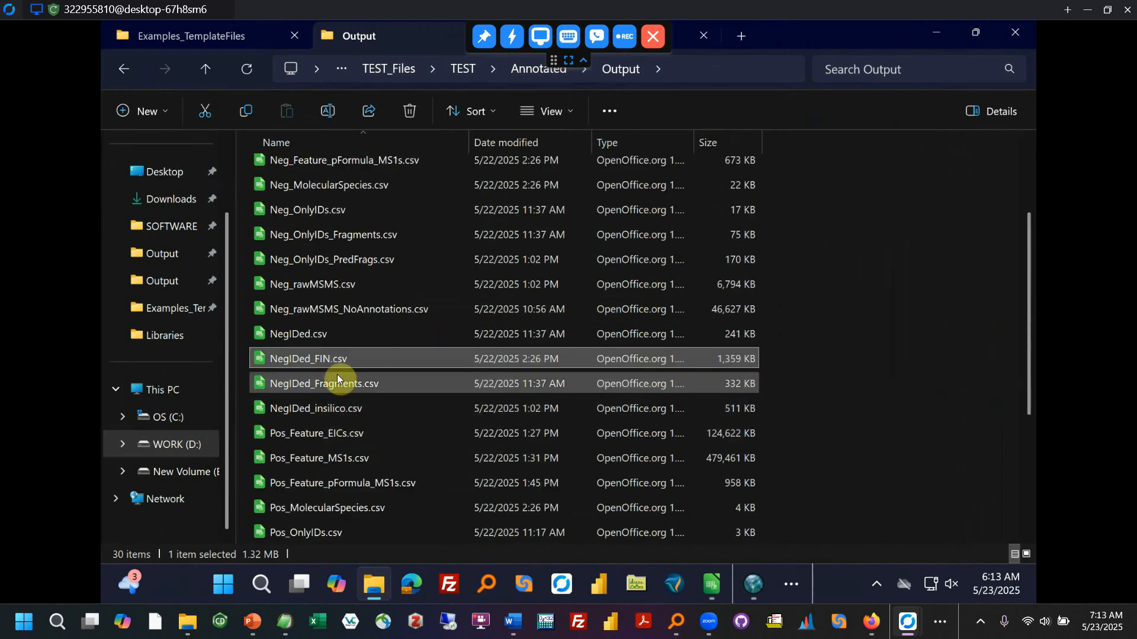
pyautogui.scroll(2, 335, 319)
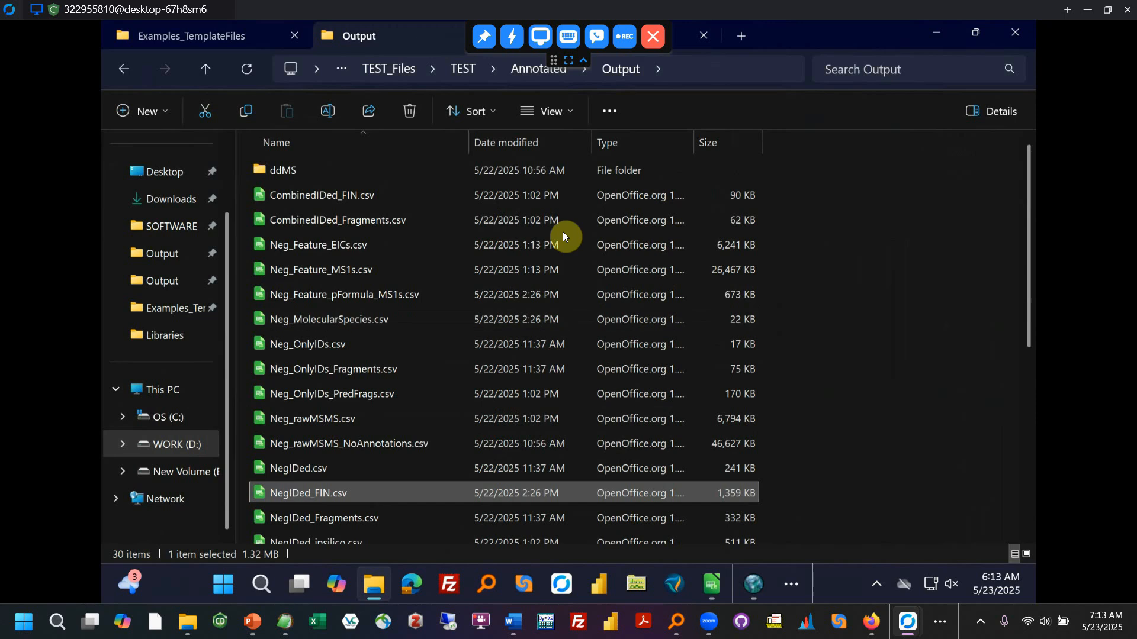
# - Select Neg_Feature_EICs.csv, Neg_Feature_MS1s.csv, Neg_Feature_pFormula_MS1s.csv, Neg_rawMSMS.csv and NegIDed_FIN.csv together in the Output folder
pyautogui.click(356, 199)
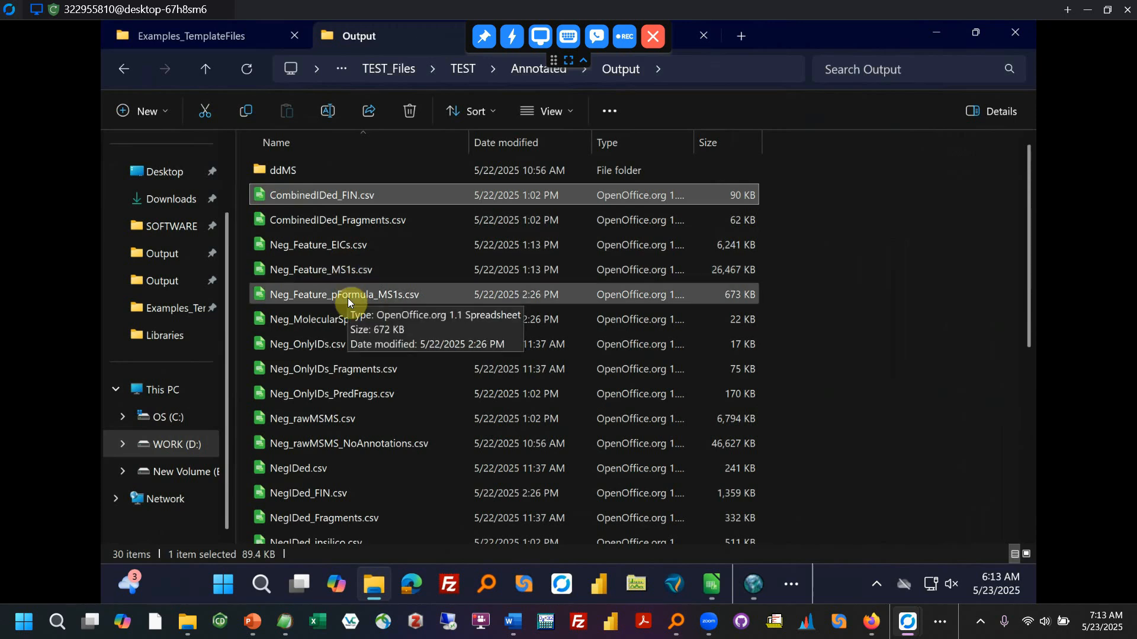
pyautogui.click(357, 244)
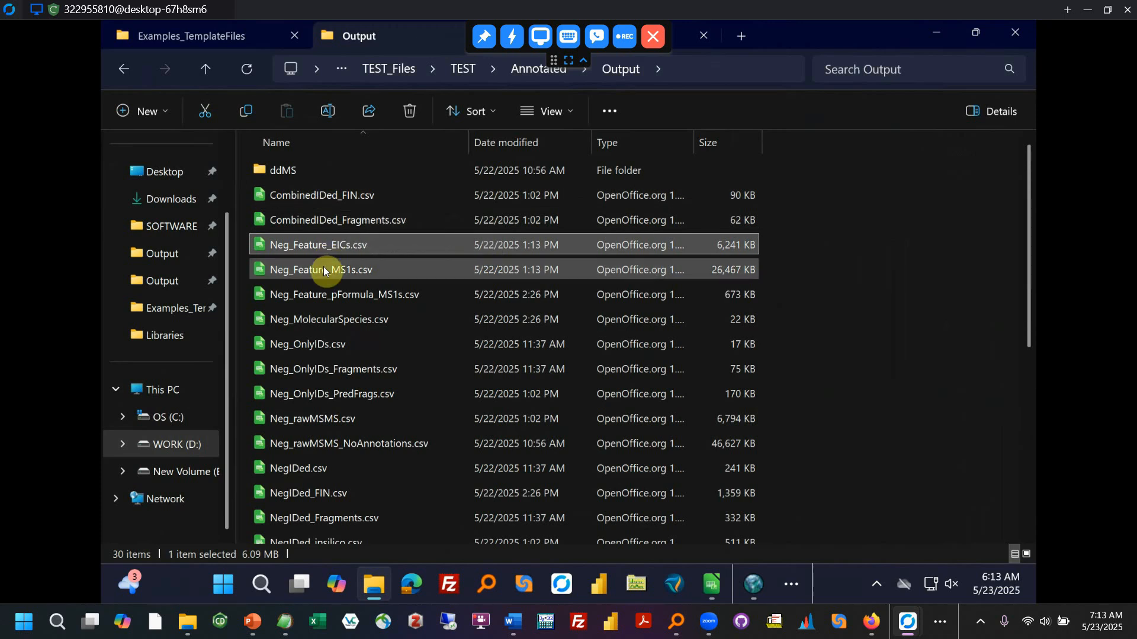
pyautogui.keyDown('ctrl'); pyautogui.click(314, 275); pyautogui.keyUp('ctrl')
pyautogui.keyDown('ctrl'); pyautogui.click(318, 296); pyautogui.keyUp('ctrl')
pyautogui.keyDown('ctrl'); pyautogui.click(334, 421); pyautogui.keyUp('ctrl')
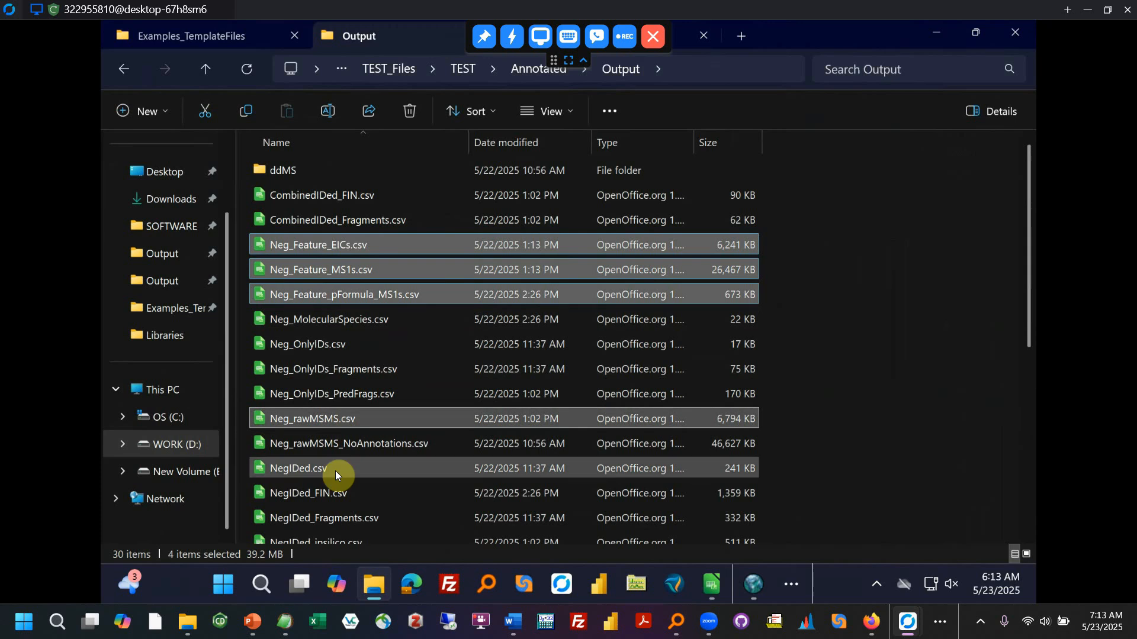
pyautogui.keyDown('ctrl'); pyautogui.click(328, 495); pyautogui.keyUp('ctrl')
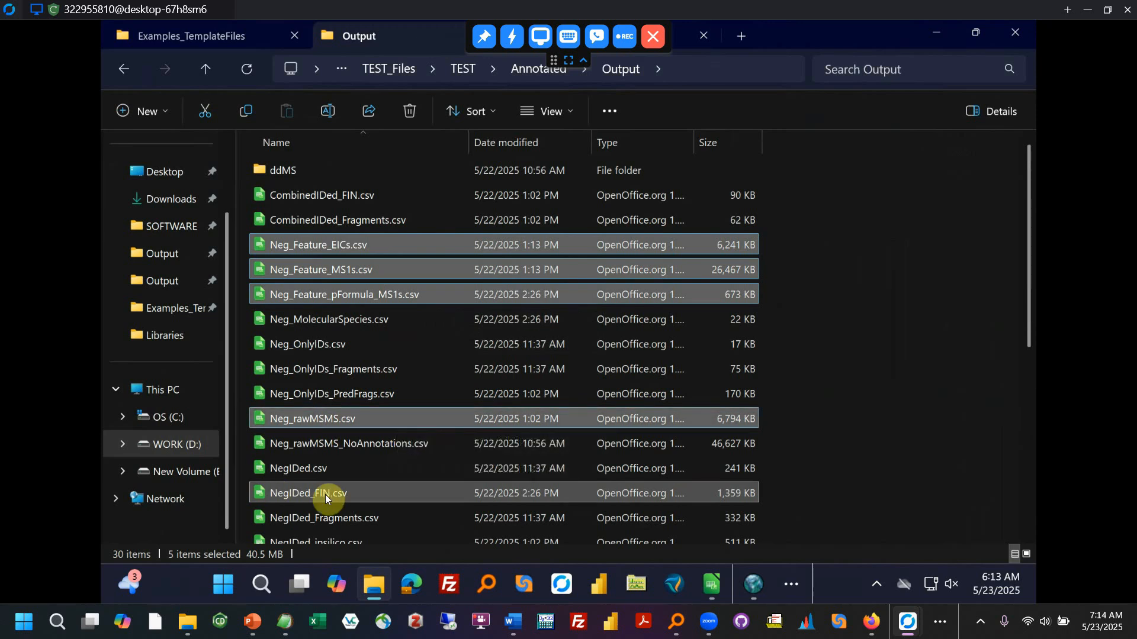
# - Locate 2020_EPA_MasterList_Kaufmann_Plots.csv in the Examples_TemplateFiles folder of FluoroMatch_5.7
pyautogui.click(234, 34)
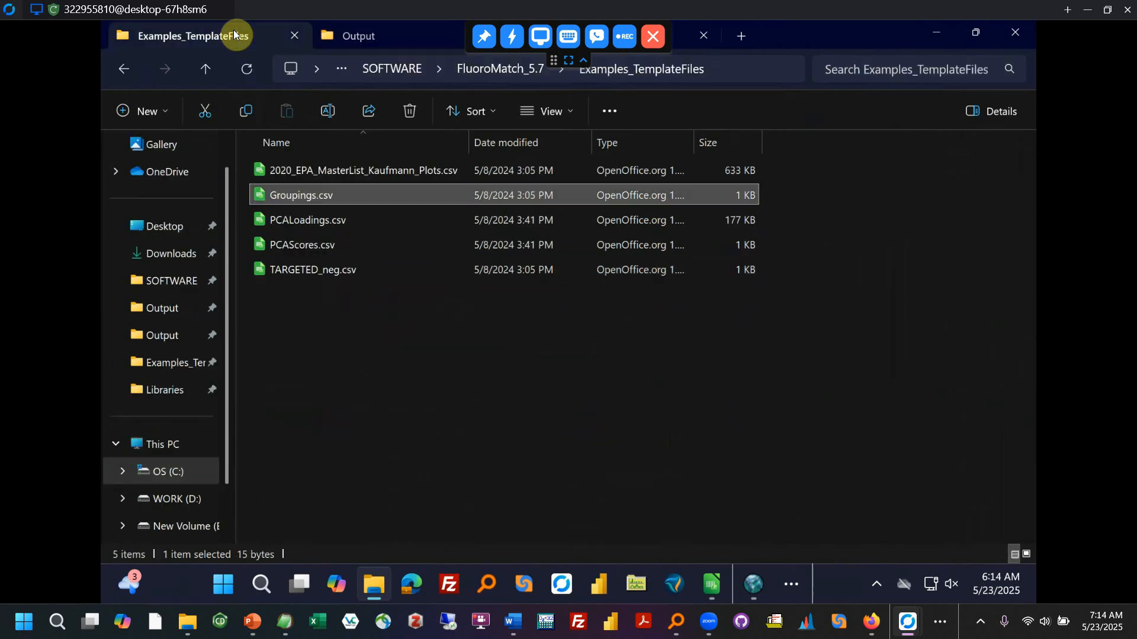
pyautogui.click(509, 70)
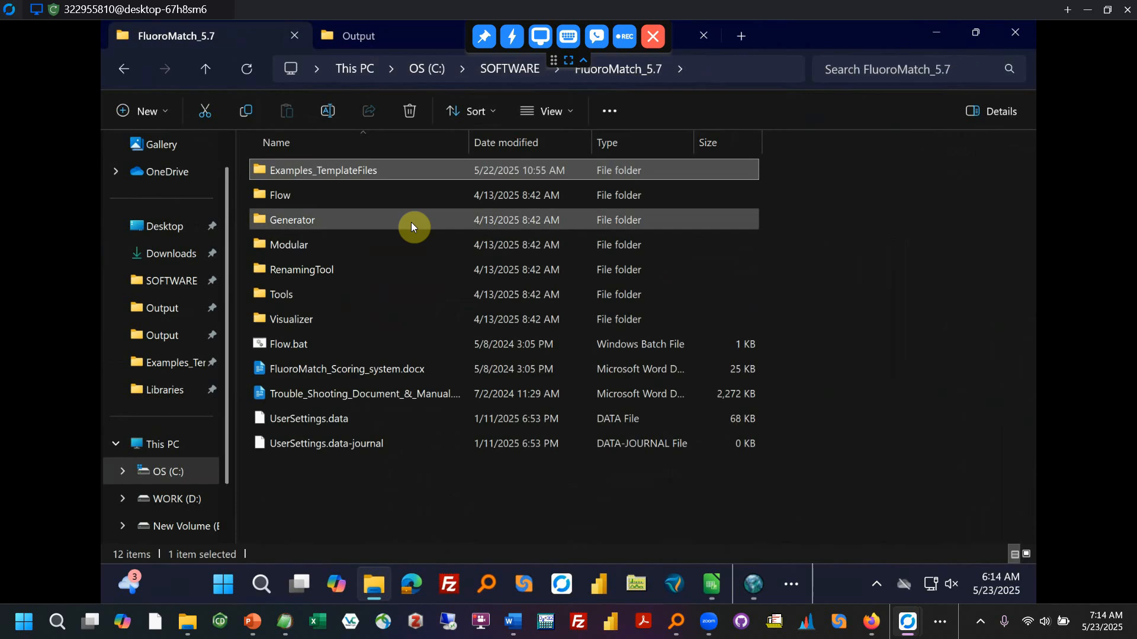
pyautogui.doubleClick(306, 170)
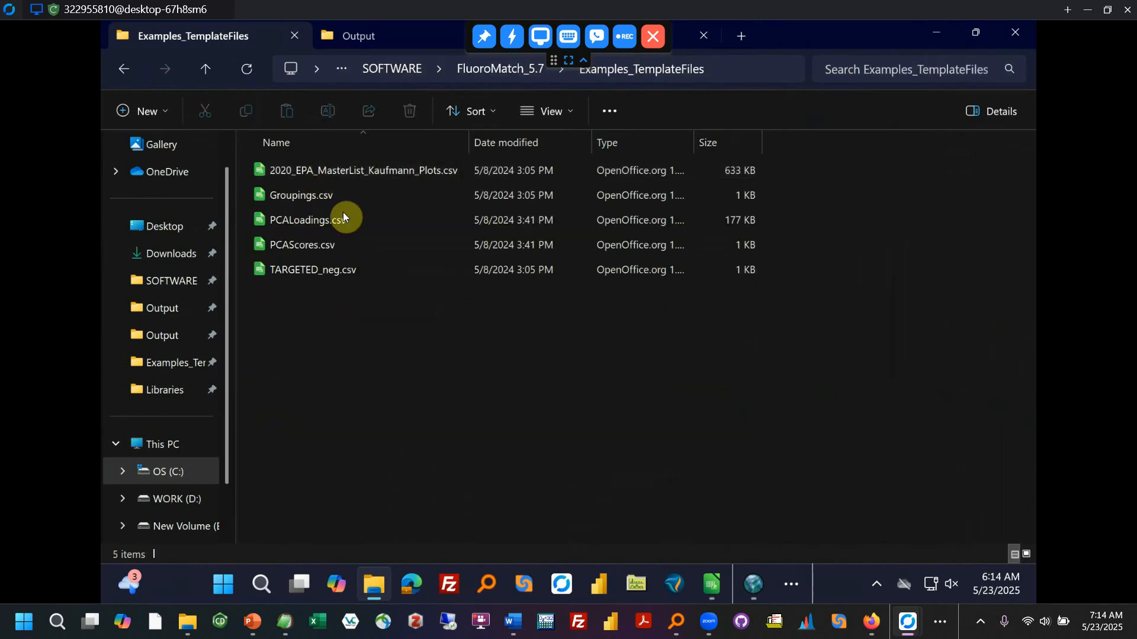
pyautogui.click(347, 173)
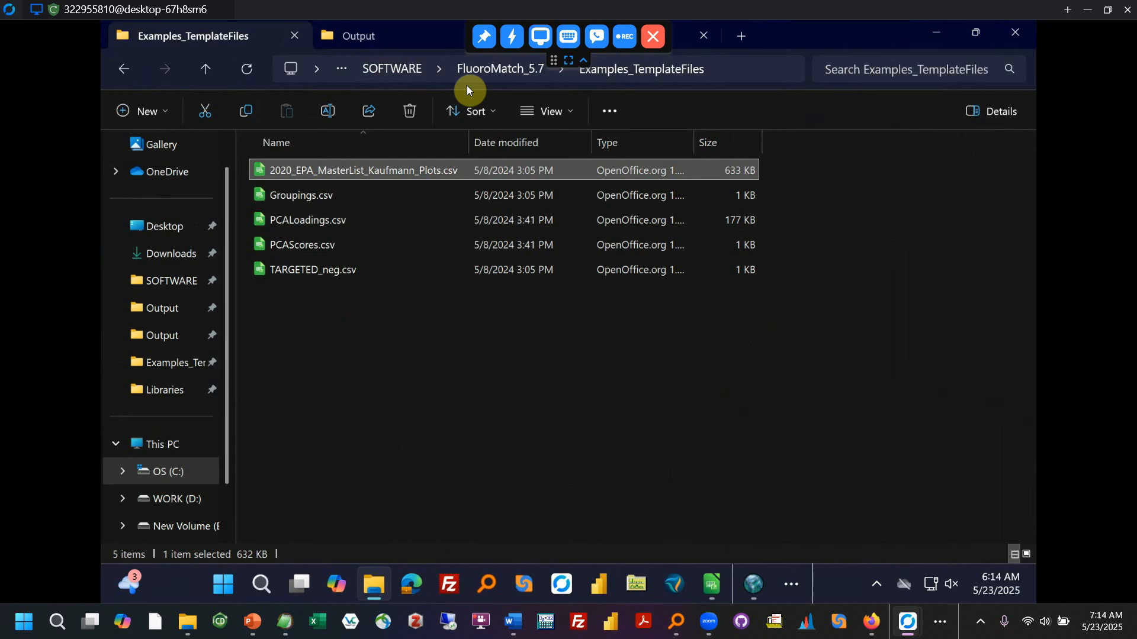
# - Open Visualizer_v4_11.pbix from the FluoroMatch_5.7 Visualizer folder in Power BI Desktop and collapse the Visualizations and Data panes
pyautogui.click(484, 69)
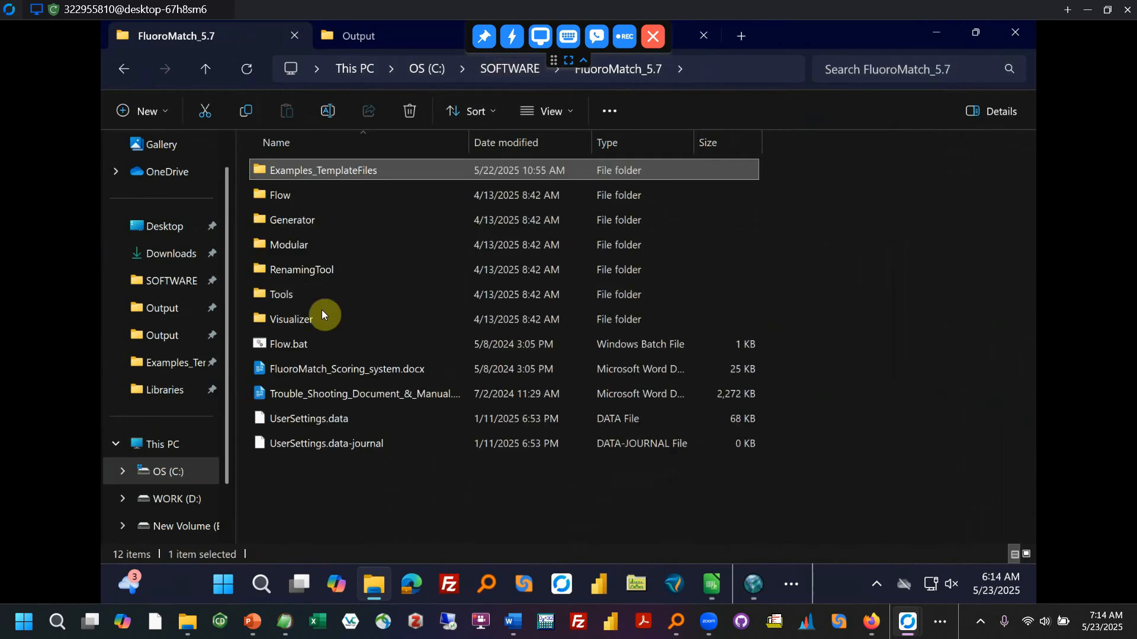
pyautogui.doubleClick(315, 320)
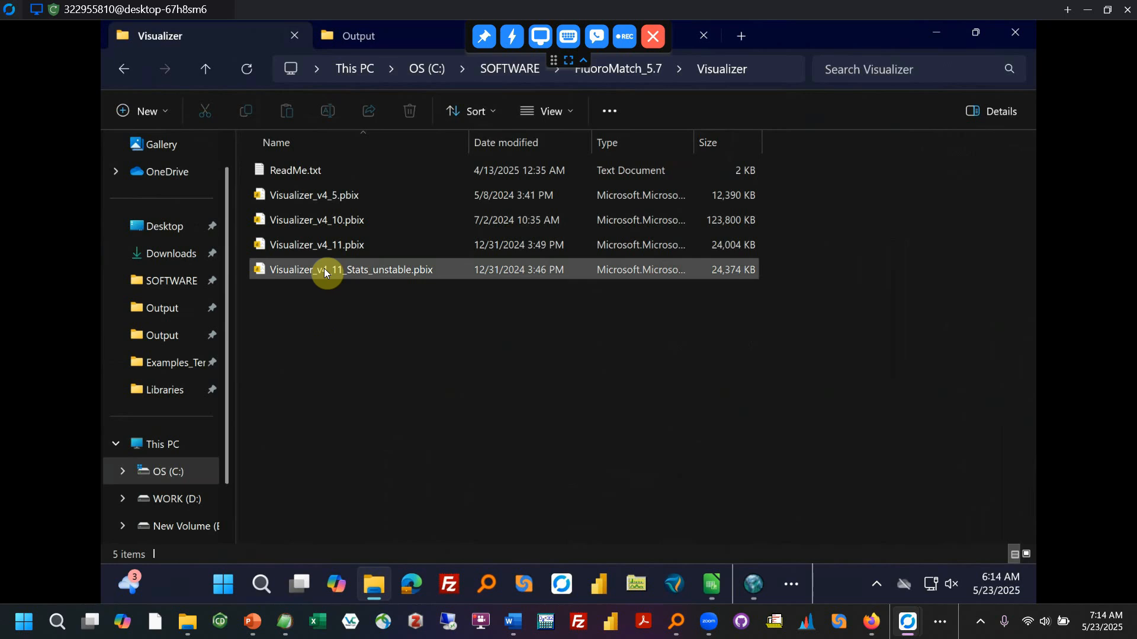
pyautogui.click(330, 249)
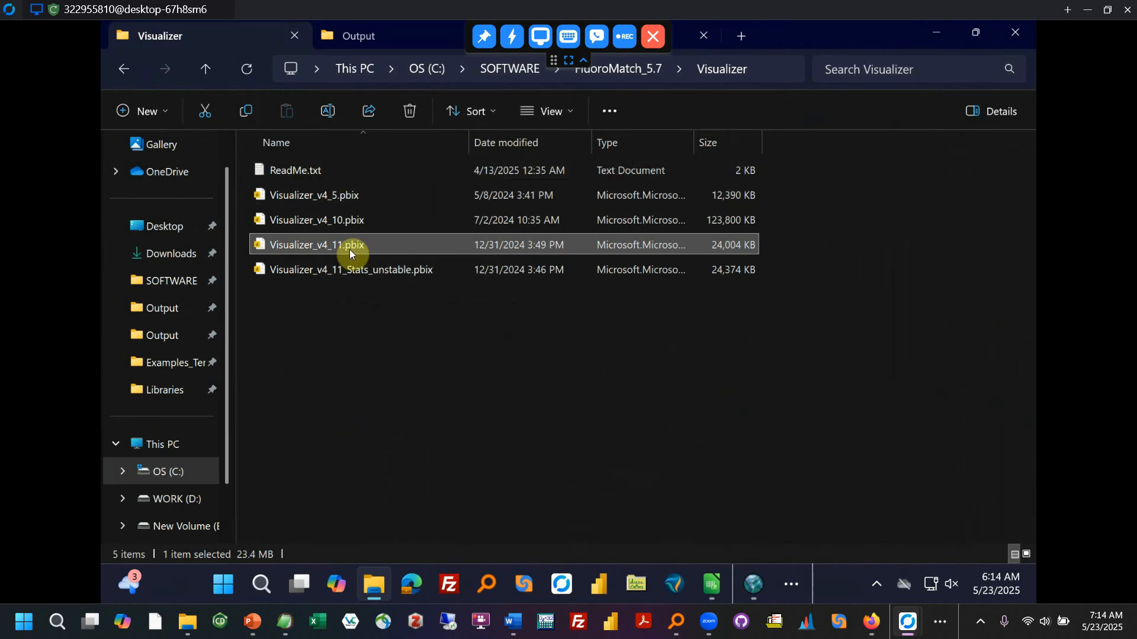
pyautogui.doubleClick(371, 247)
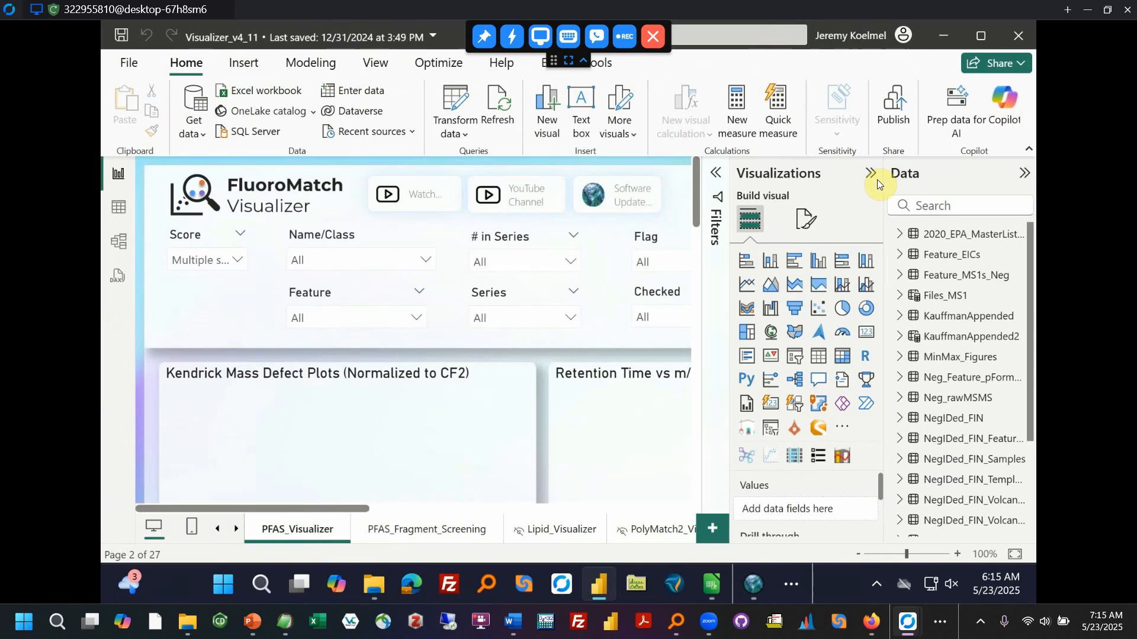
pyautogui.click(872, 173)
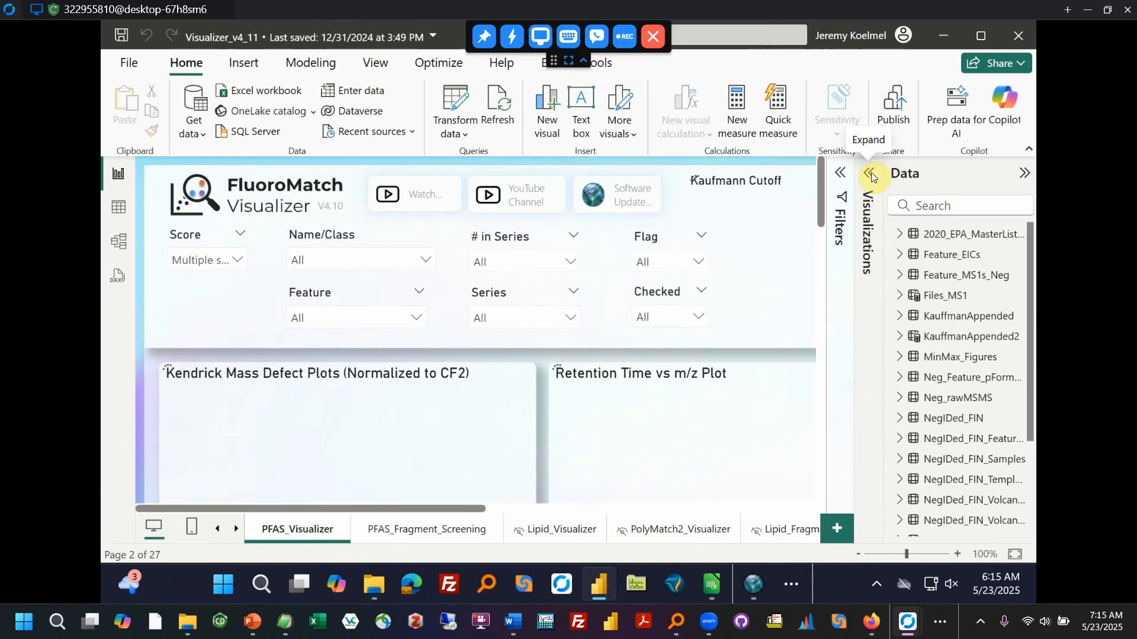
pyautogui.click(1022, 175)
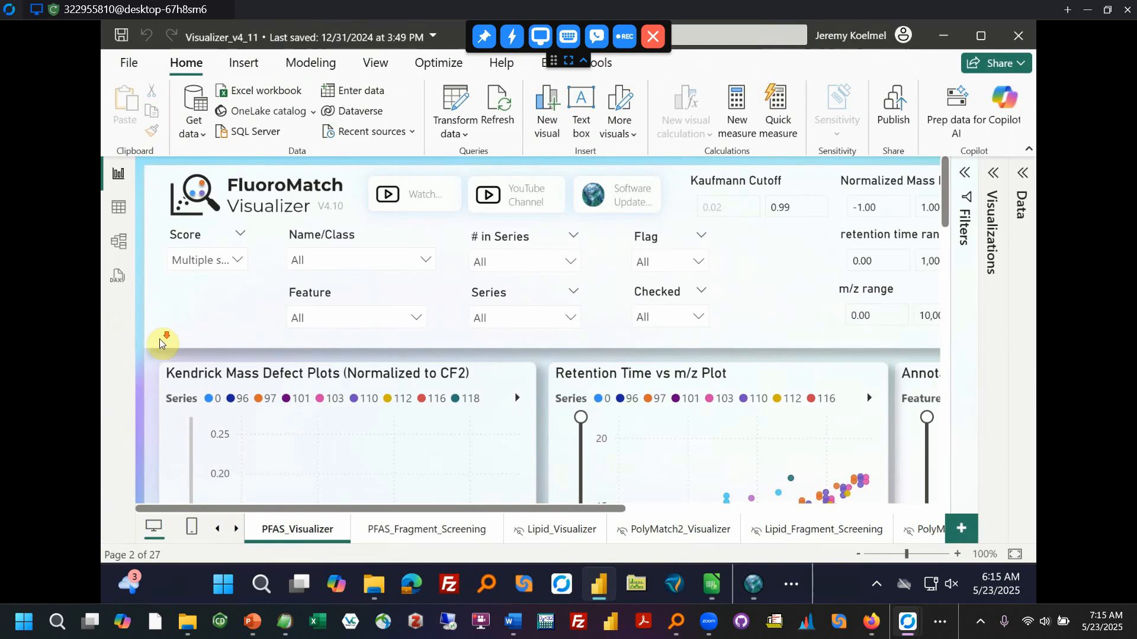
# - Look over the PFAS_Visualizer page, including its filters and the Kendrick mass defect and retention time plots
pyautogui.scroll(-2, 159, 346)
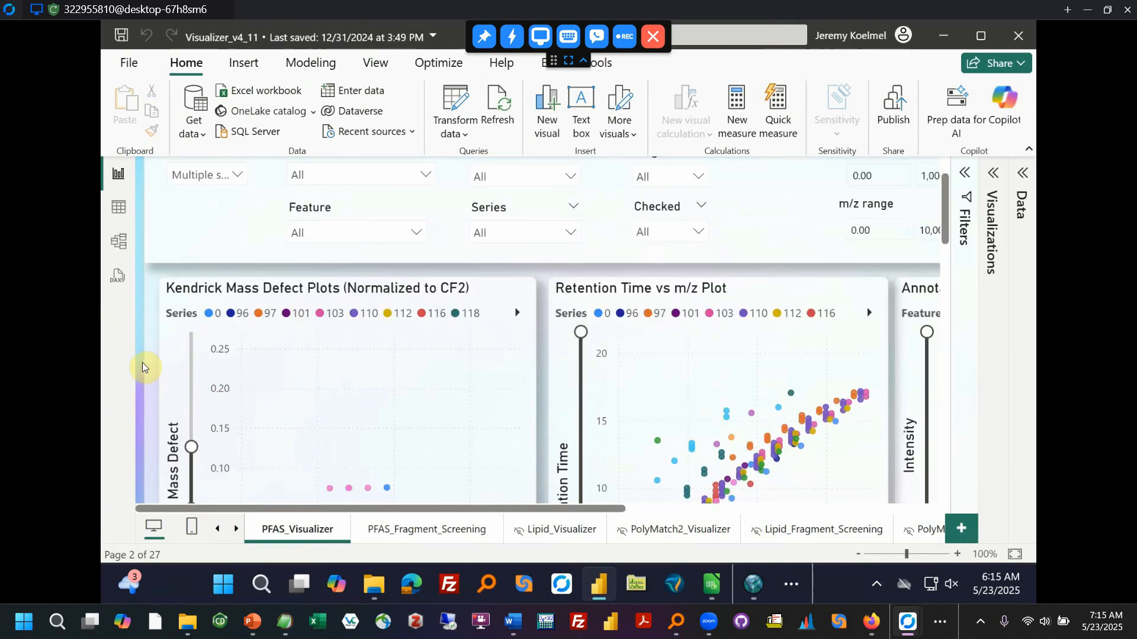
pyautogui.scroll(-4, 143, 367)
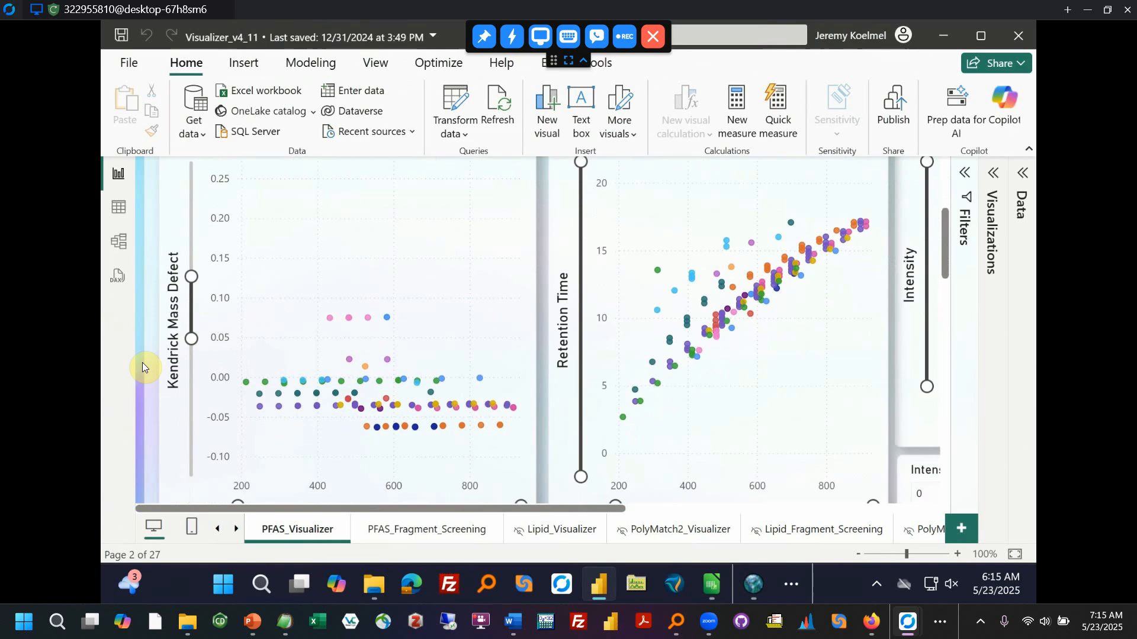
pyautogui.scroll(-10, 143, 363)
pyautogui.scroll(9, 142, 363)
pyautogui.scroll(7, 142, 362)
pyautogui.scroll(-7, 142, 362)
pyautogui.scroll(-7, 142, 366)
pyautogui.scroll(12, 142, 365)
pyautogui.scroll(-2, 142, 367)
pyautogui.scroll(3, 557, 377)
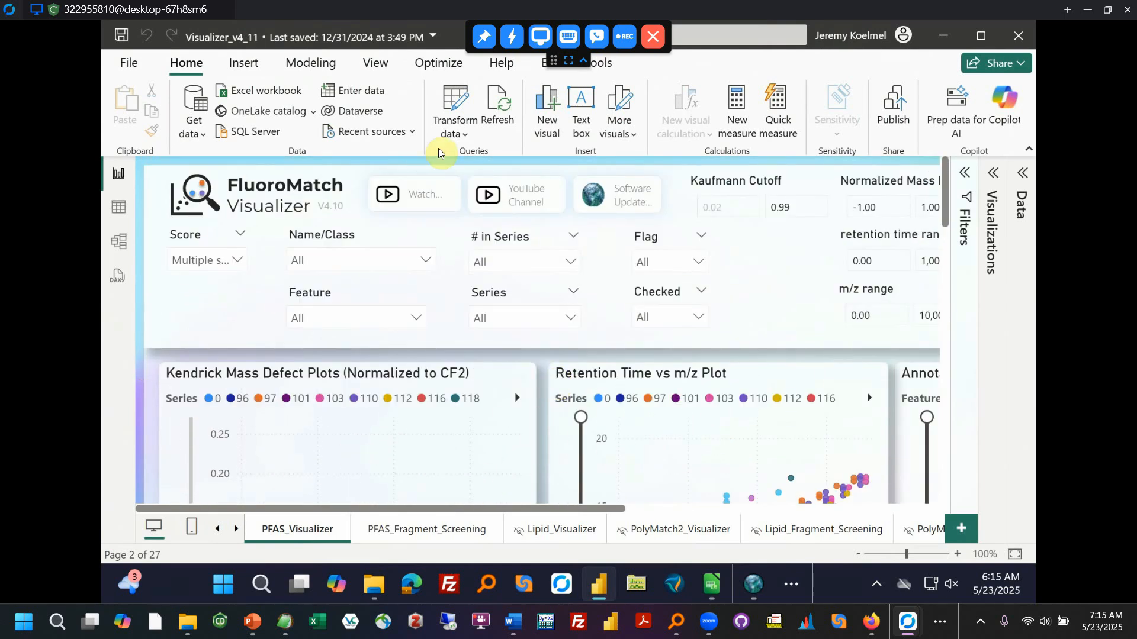
# - In the data source settings, repoint the Kaufmann plots source to 2020_EPA_MasterList_Kaufmann_Plots.csv in C:\SOFTWARE\FluoroMatch_5.7\Examples_TemplateFiles
pyautogui.click(467, 140)
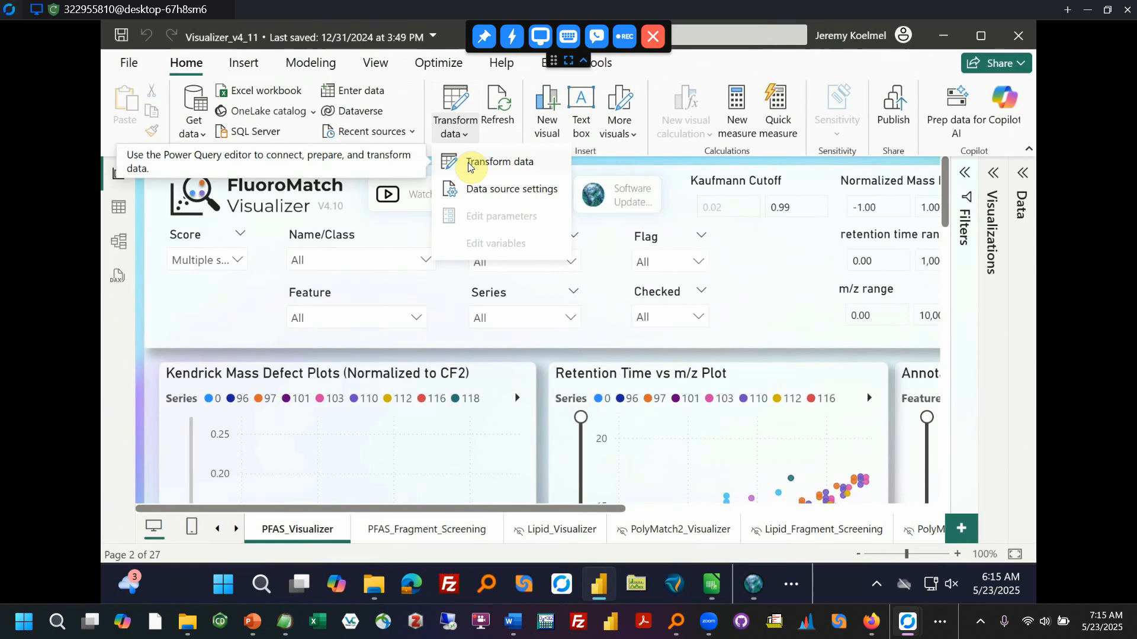
pyautogui.click(474, 196)
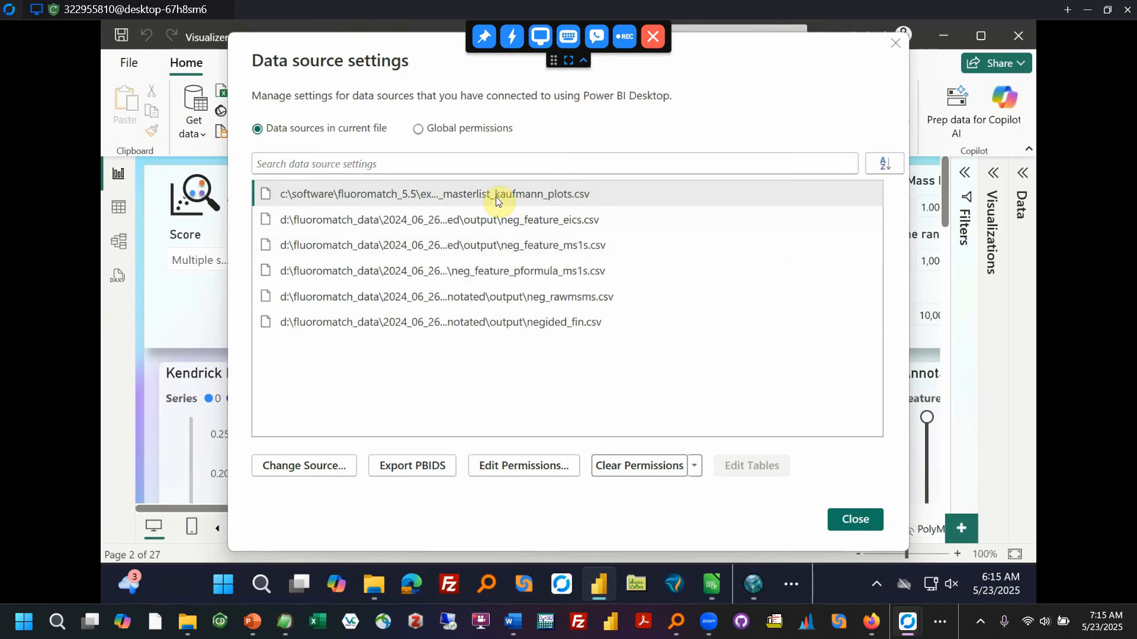
pyautogui.click(467, 199)
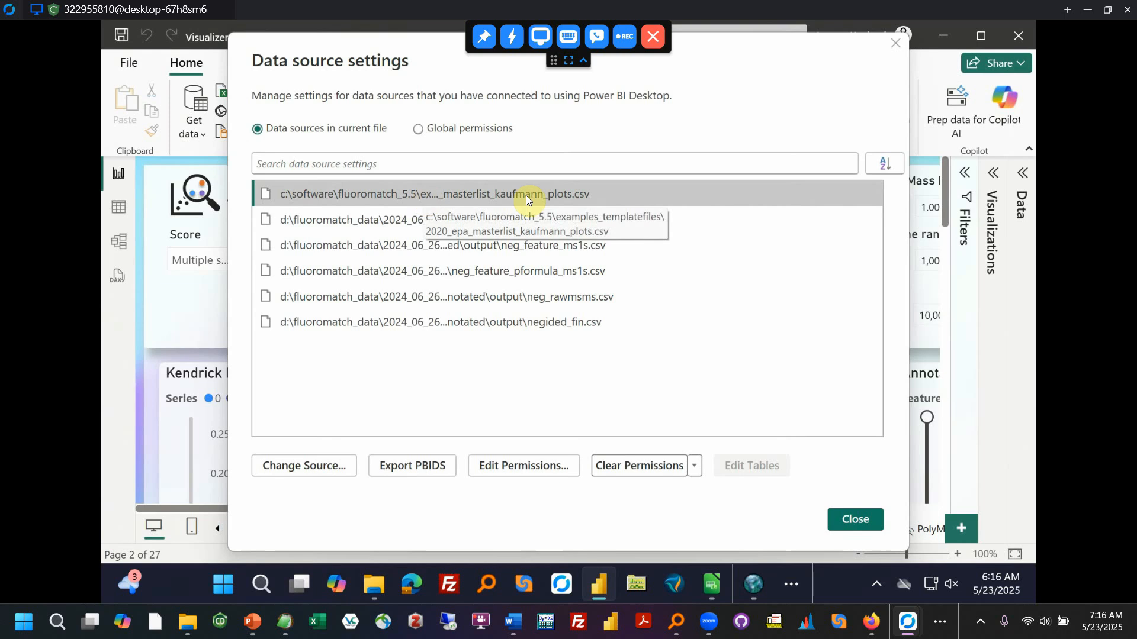
pyautogui.click(303, 466)
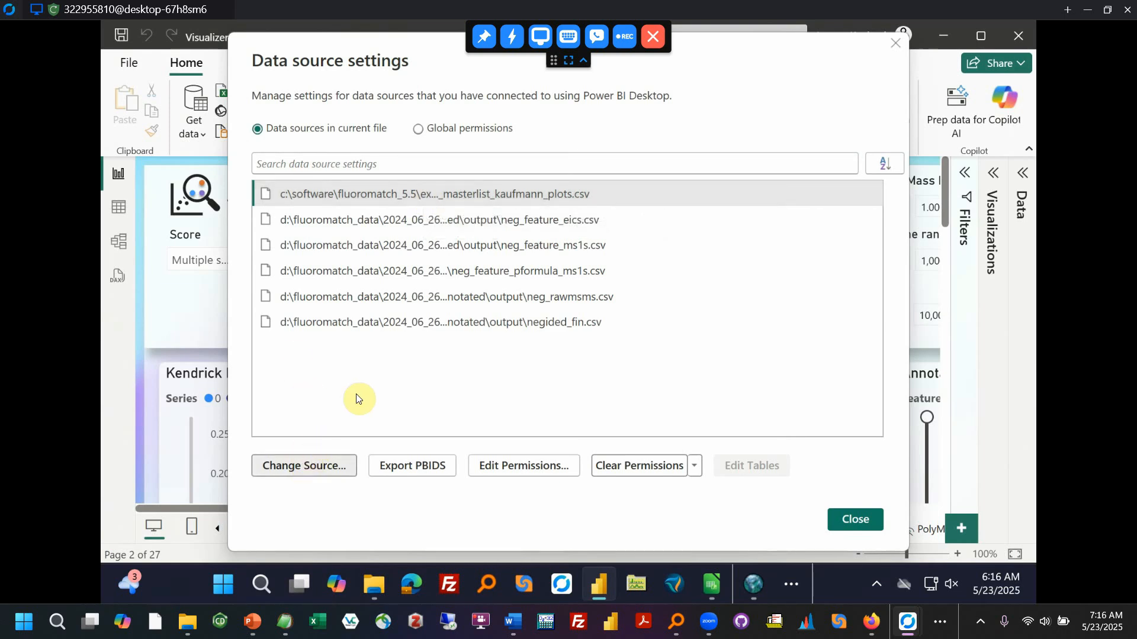
pyautogui.click(665, 225)
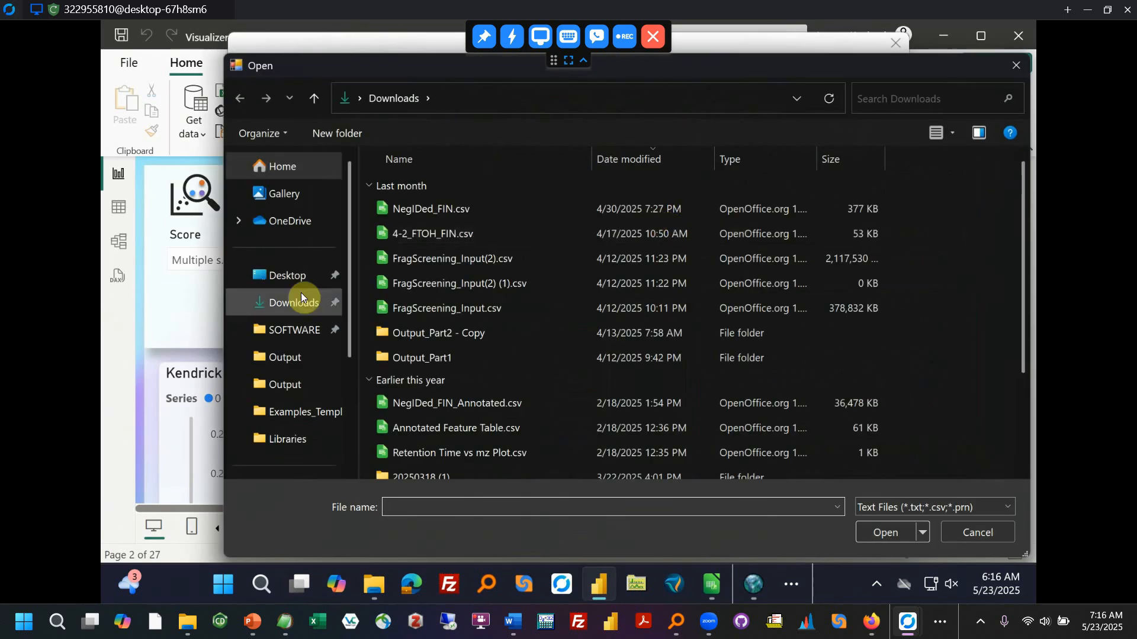
pyautogui.click(299, 335)
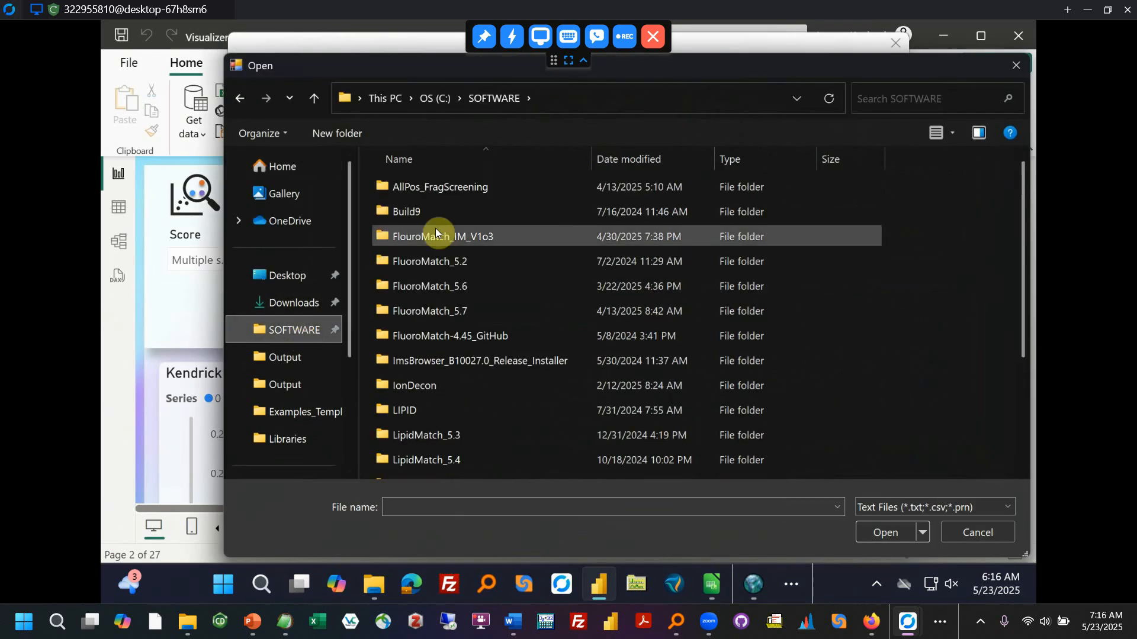
pyautogui.doubleClick(443, 311)
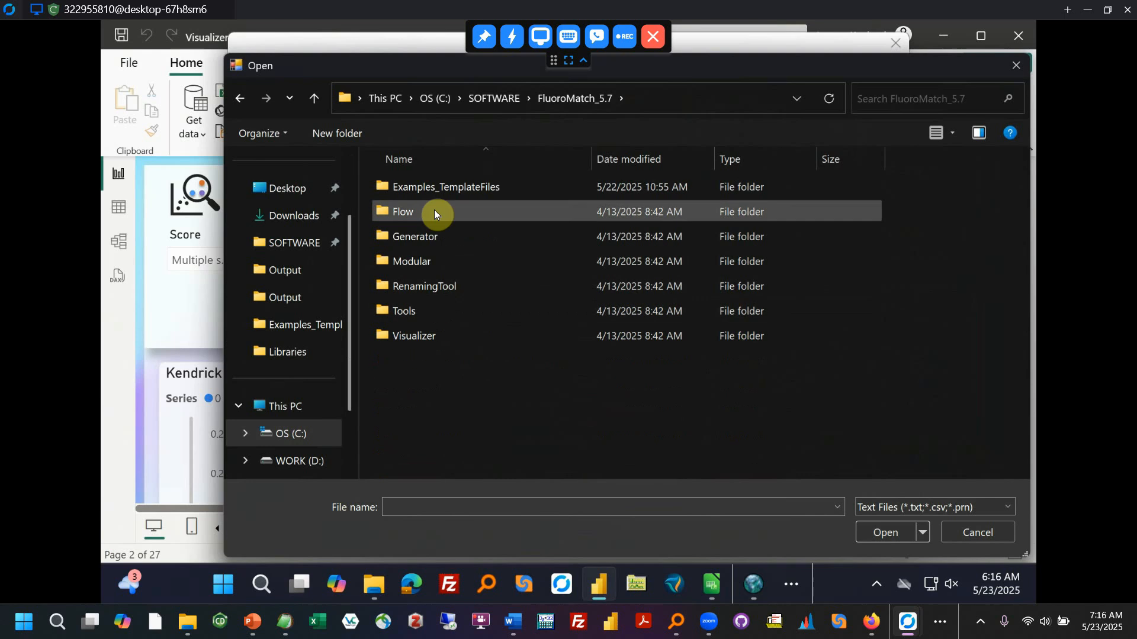
pyautogui.doubleClick(435, 193)
pyautogui.doubleClick(436, 193)
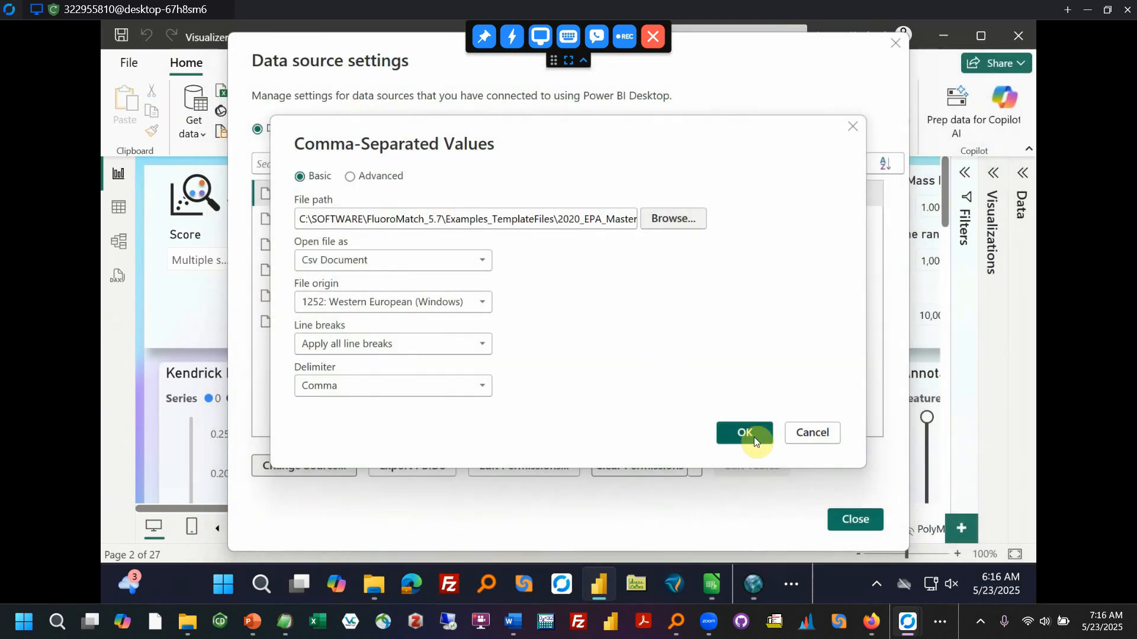
pyautogui.click(752, 436)
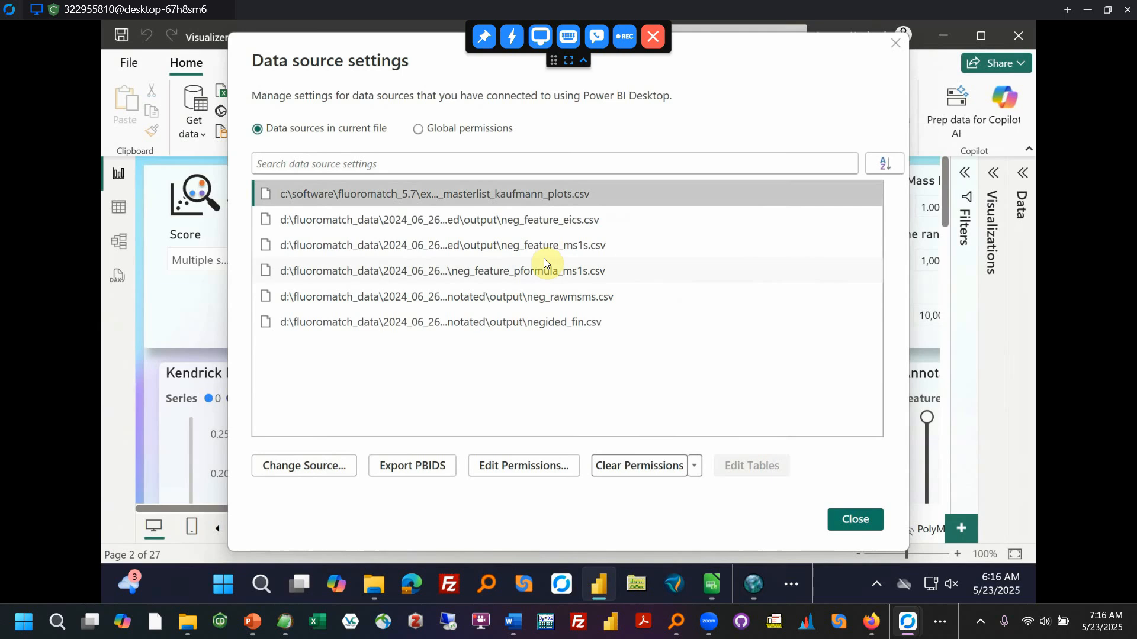
pyautogui.click(499, 222)
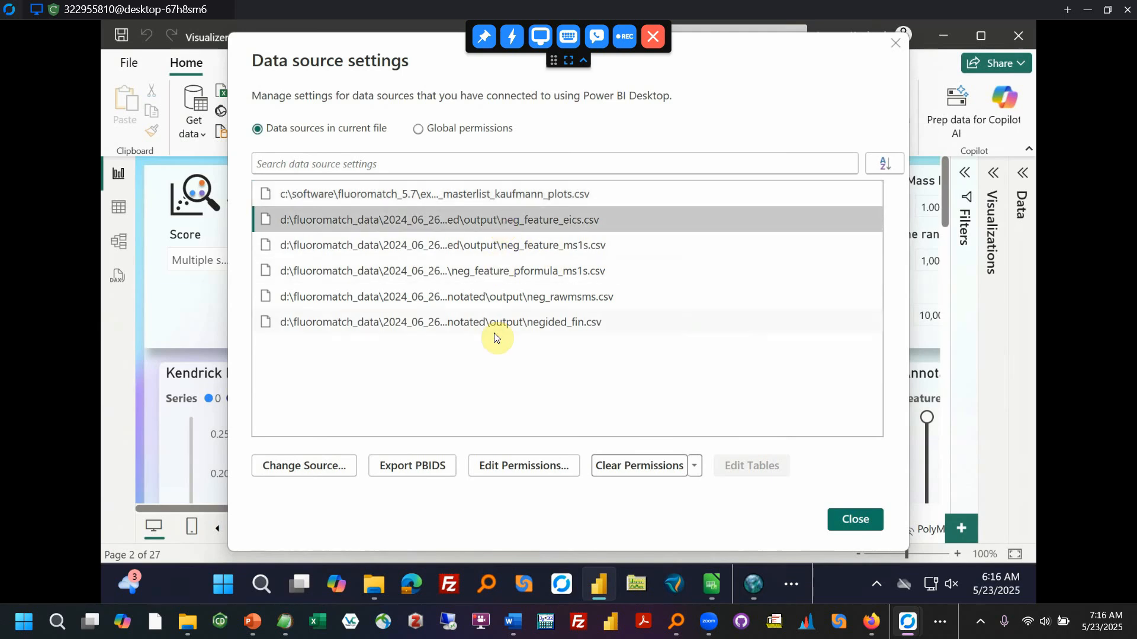
pyautogui.click(320, 468)
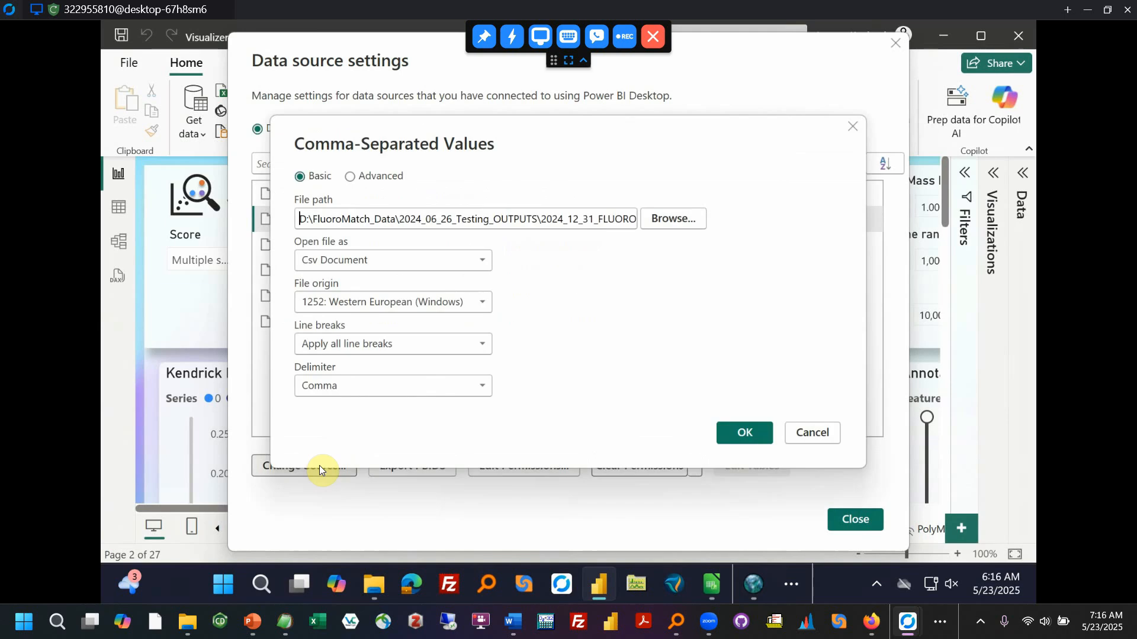
pyautogui.click(659, 221)
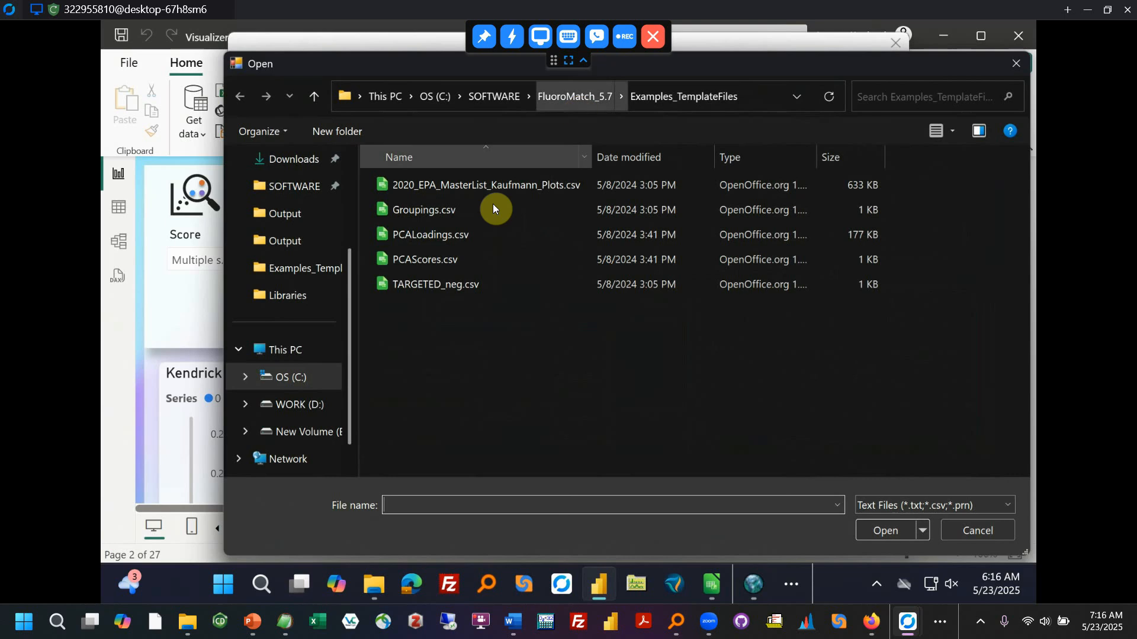
pyautogui.click(291, 402)
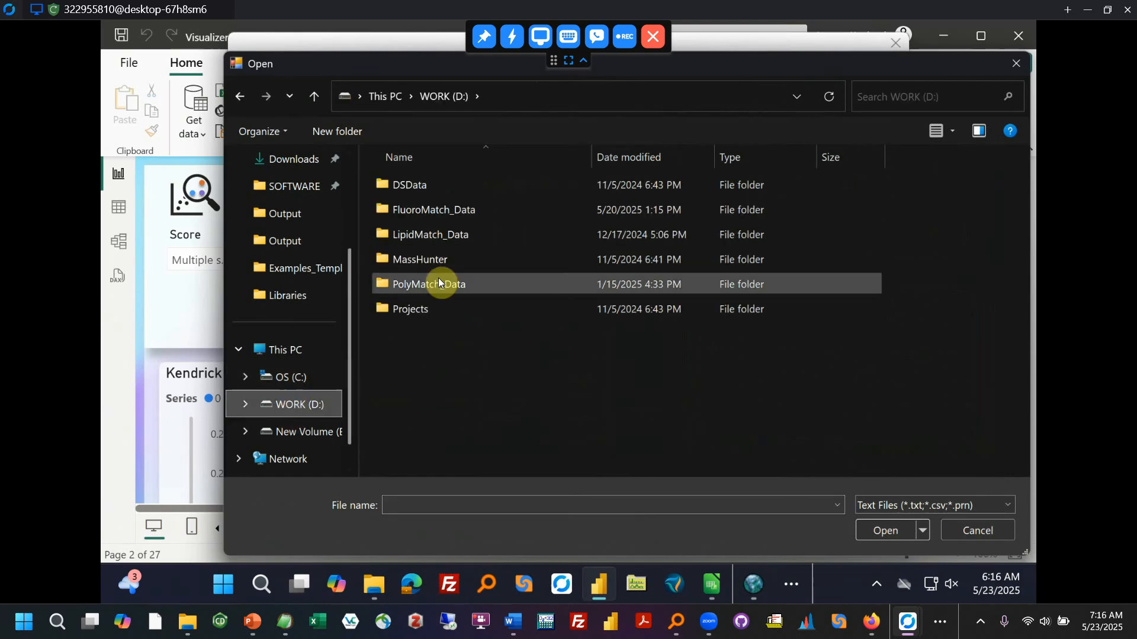
pyautogui.doubleClick(448, 214)
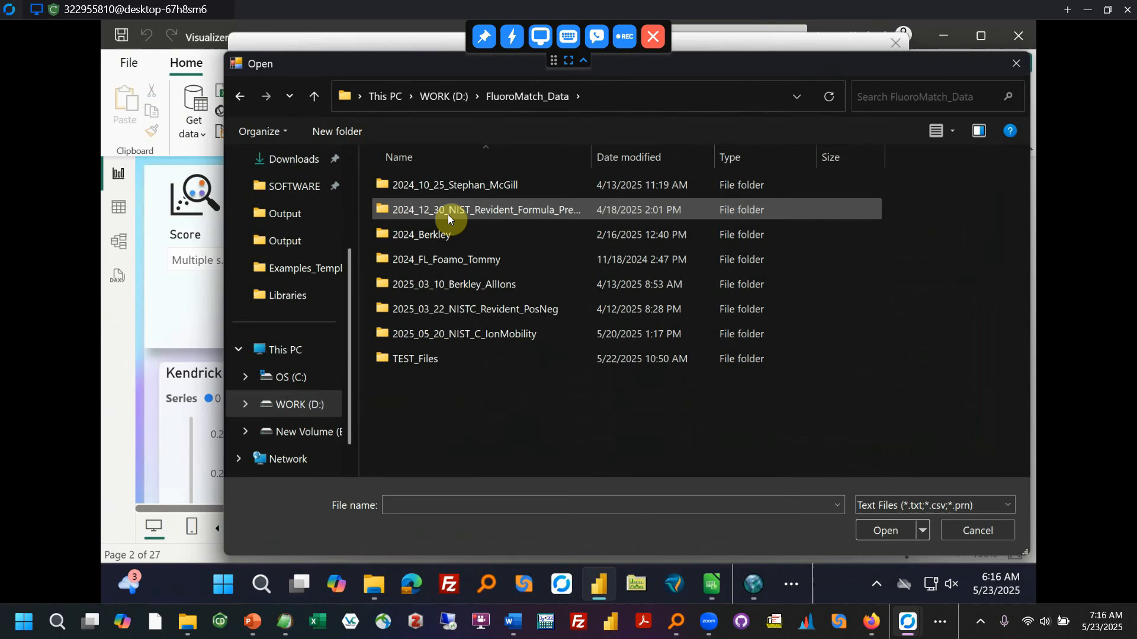
pyautogui.doubleClick(431, 361)
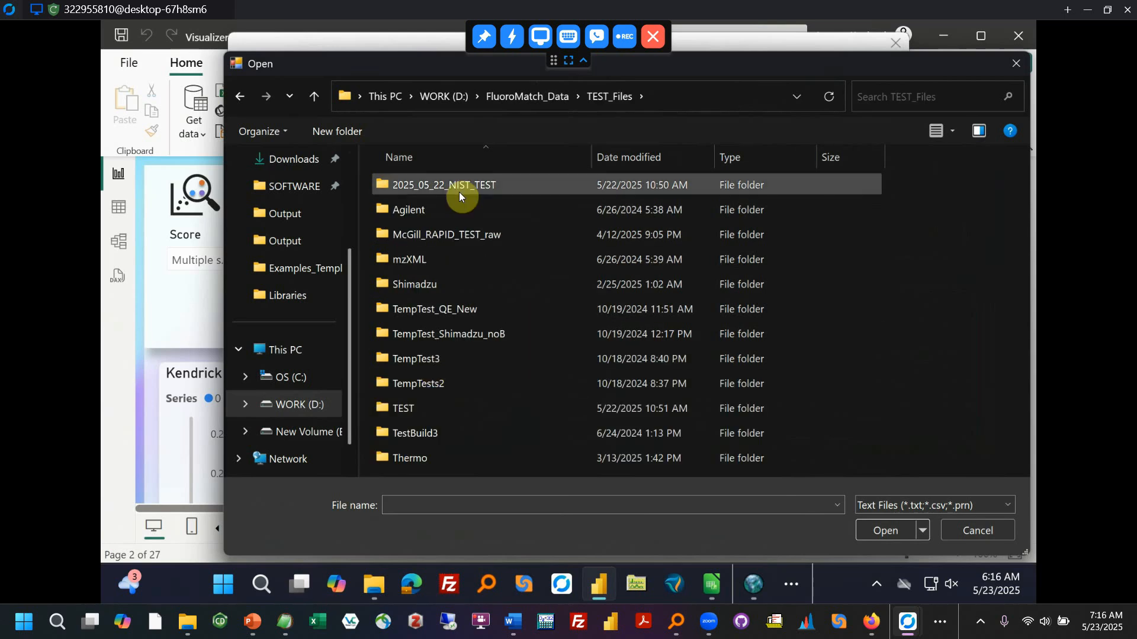
pyautogui.doubleClick(414, 409)
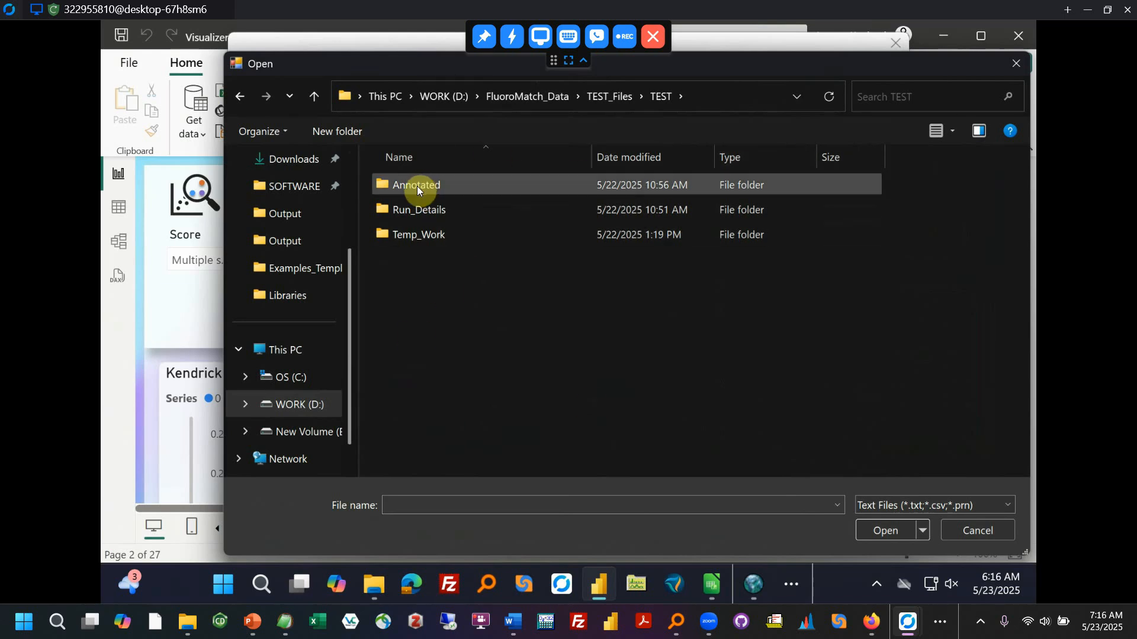
pyautogui.doubleClick(417, 187)
pyautogui.doubleClick(417, 187)
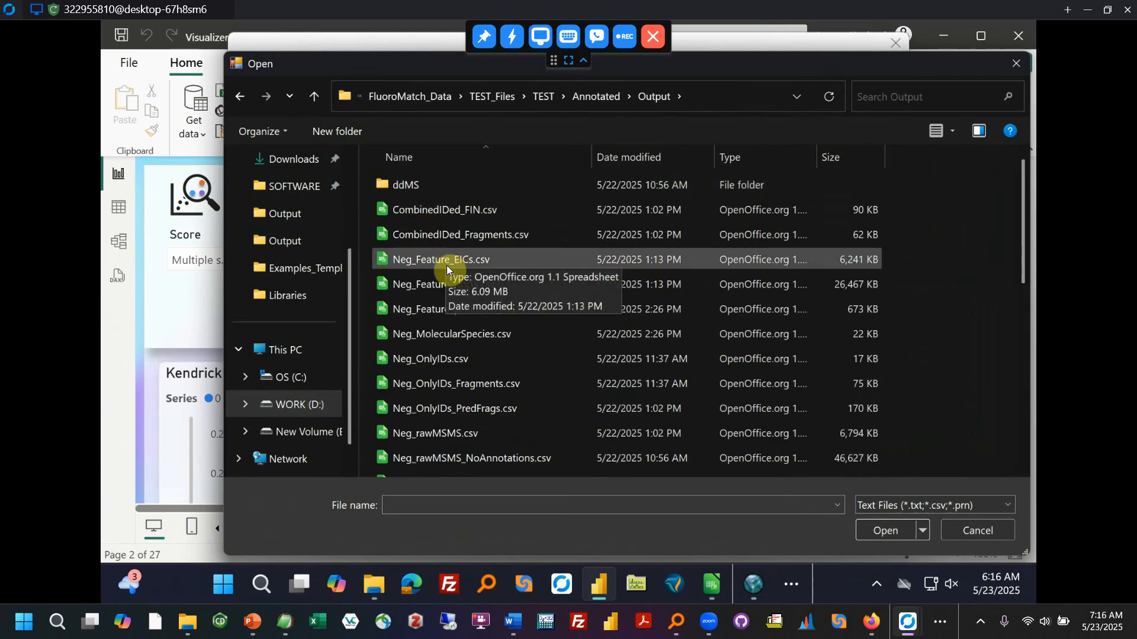
pyautogui.click(963, 526)
pyautogui.click(816, 435)
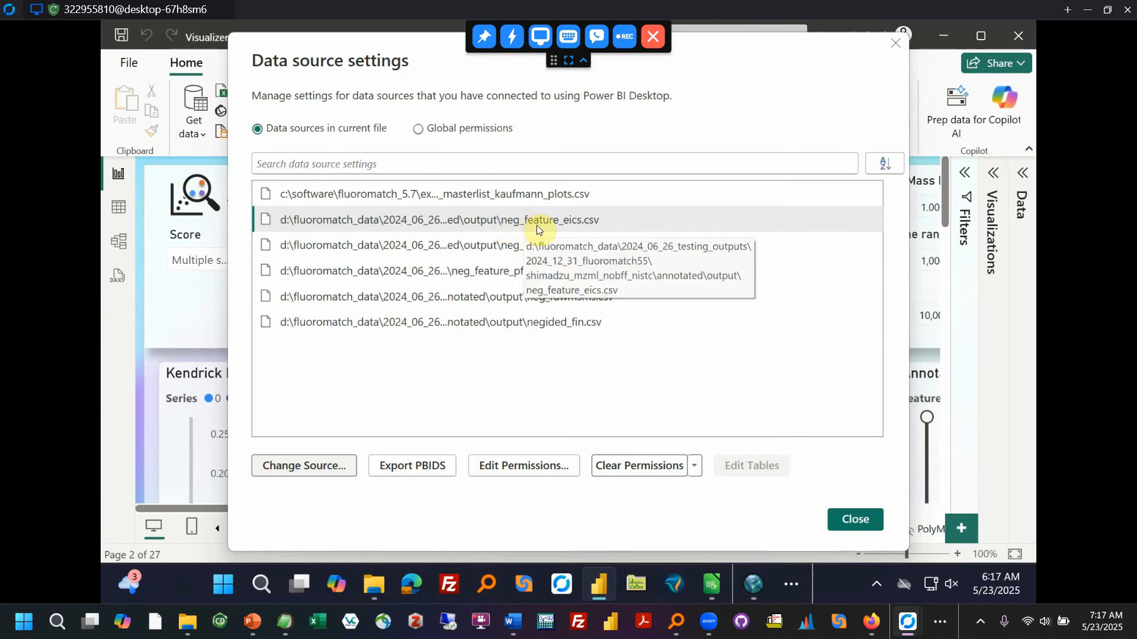
# - Start changing the neg_feature_eics.csv source and browse to D:\FluoroMatch_Data\TEST_Files\TEST\Annotated\Output for the replacement file
pyautogui.click(576, 220)
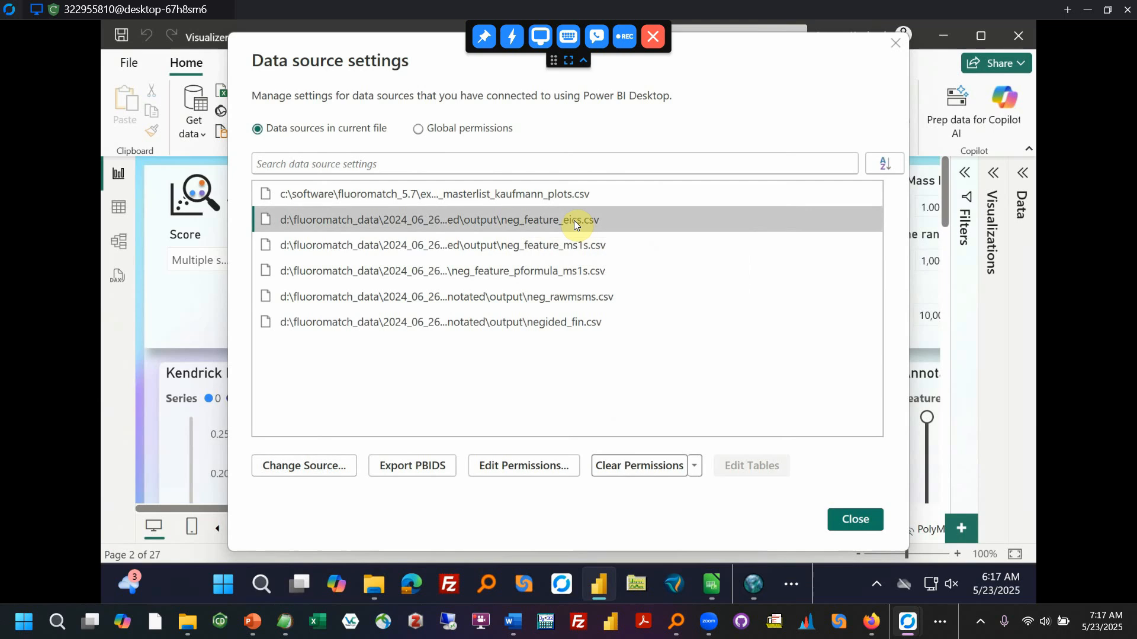
pyautogui.click(291, 457)
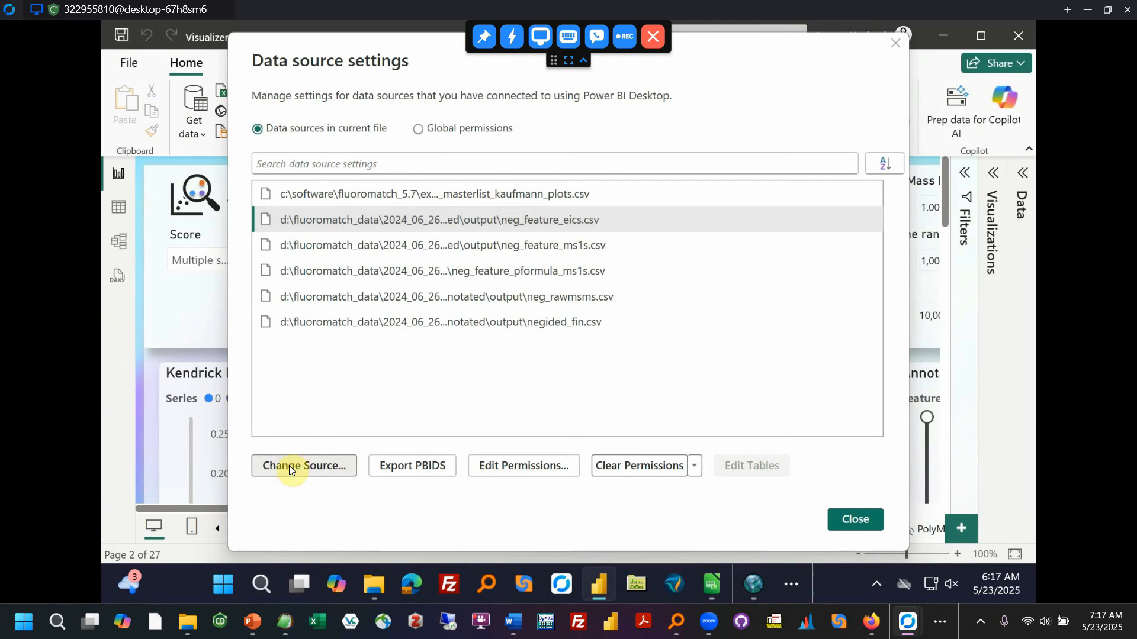
pyautogui.click(670, 221)
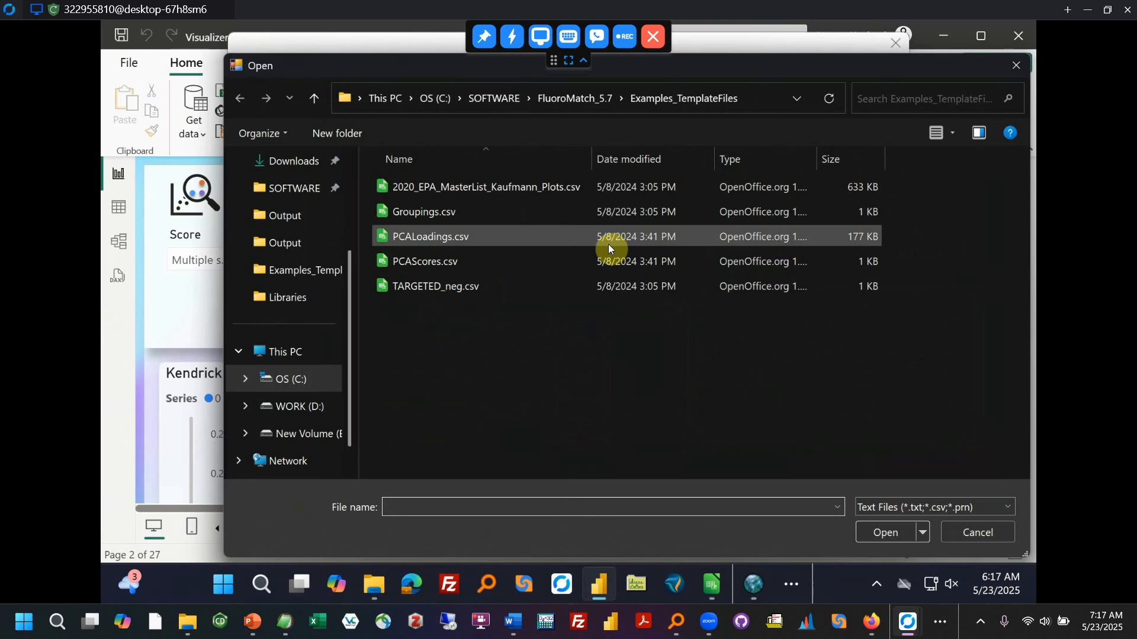
pyautogui.click(297, 406)
pyautogui.click(308, 193)
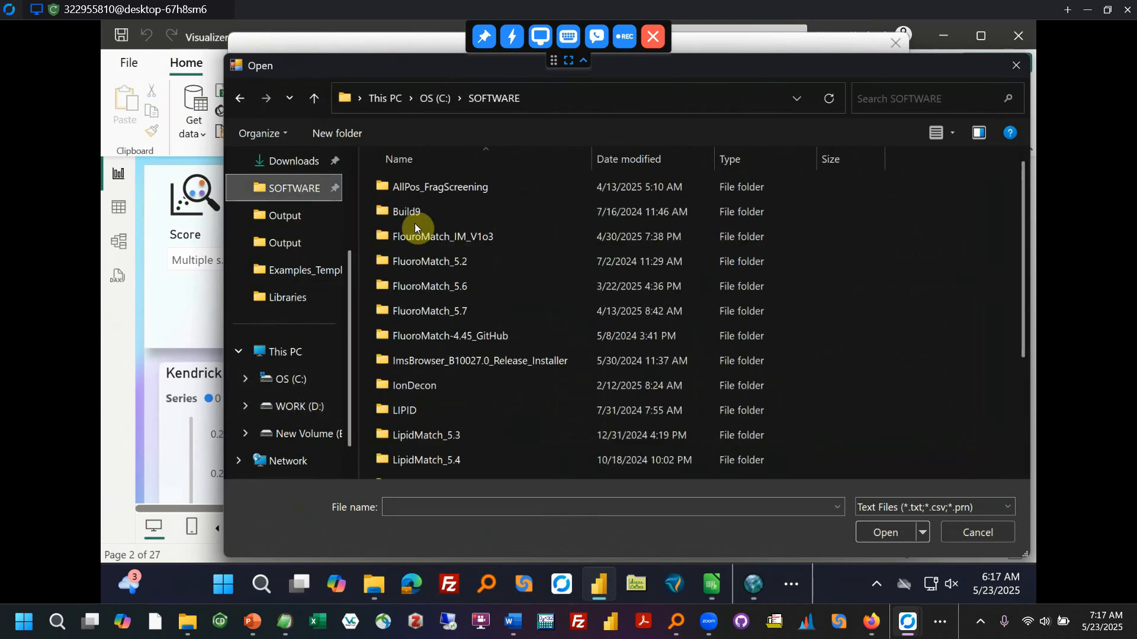
pyautogui.doubleClick(450, 311)
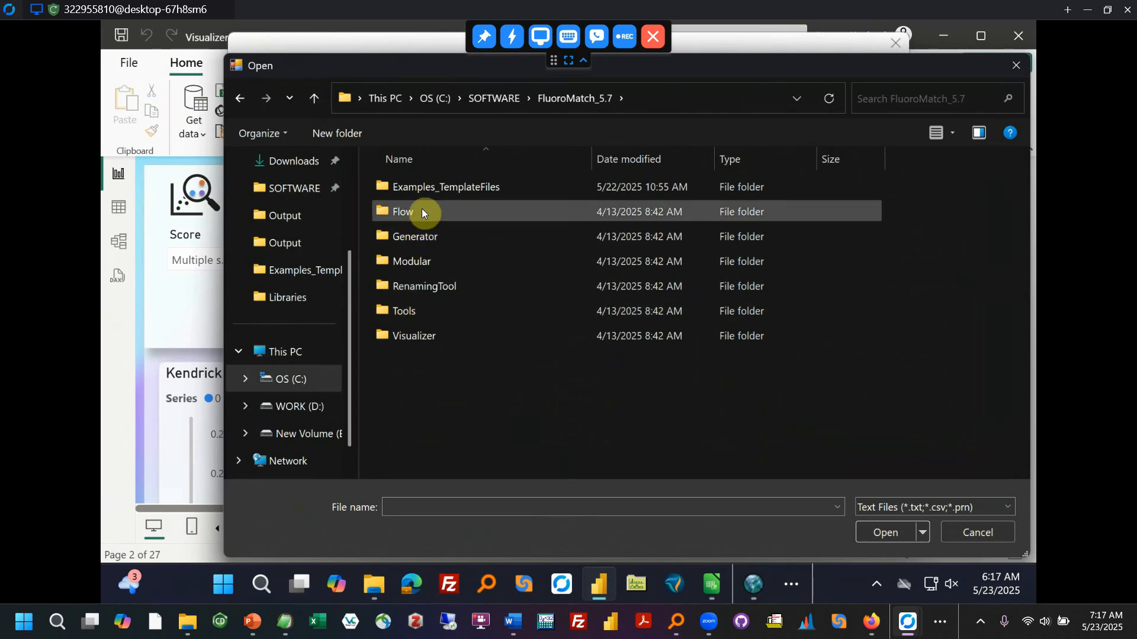
pyautogui.click(291, 406)
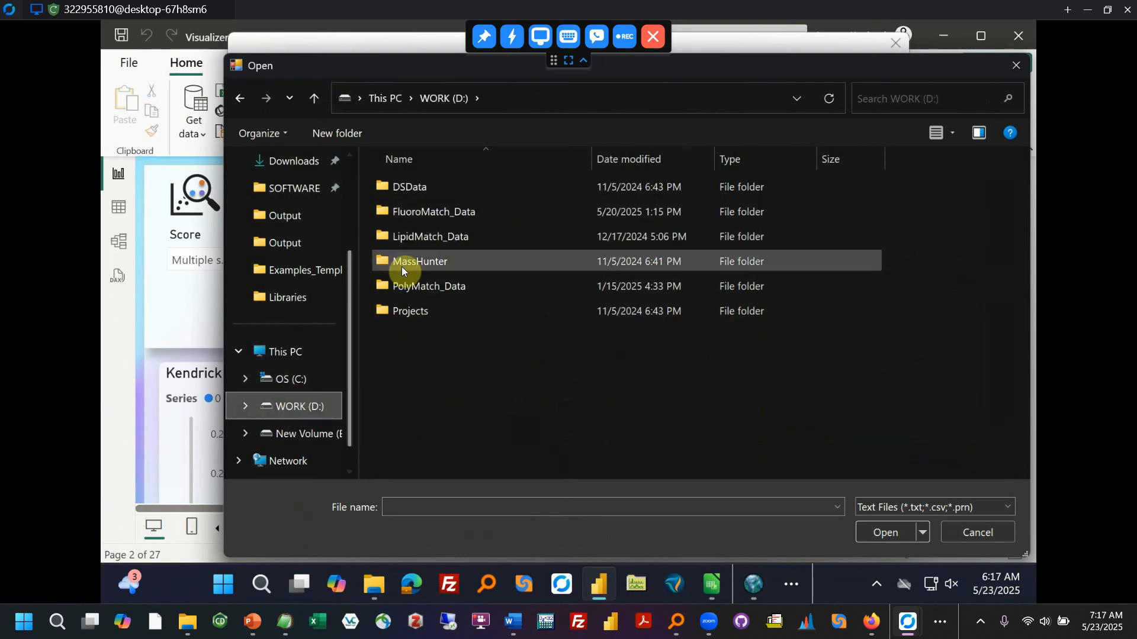
pyautogui.doubleClick(450, 212)
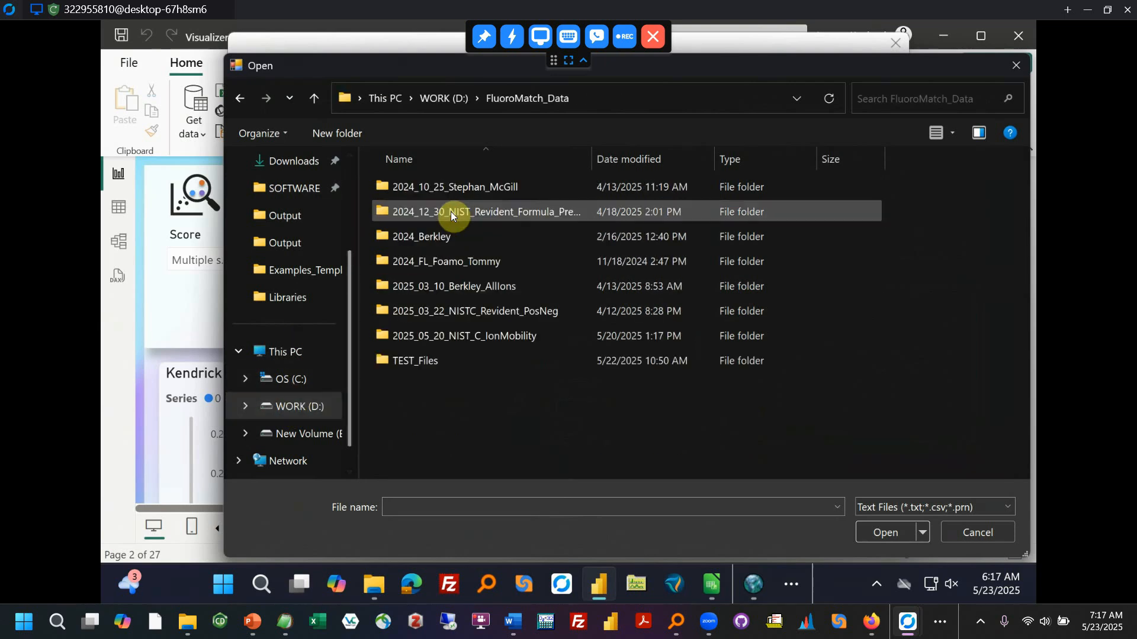
pyautogui.doubleClick(421, 352)
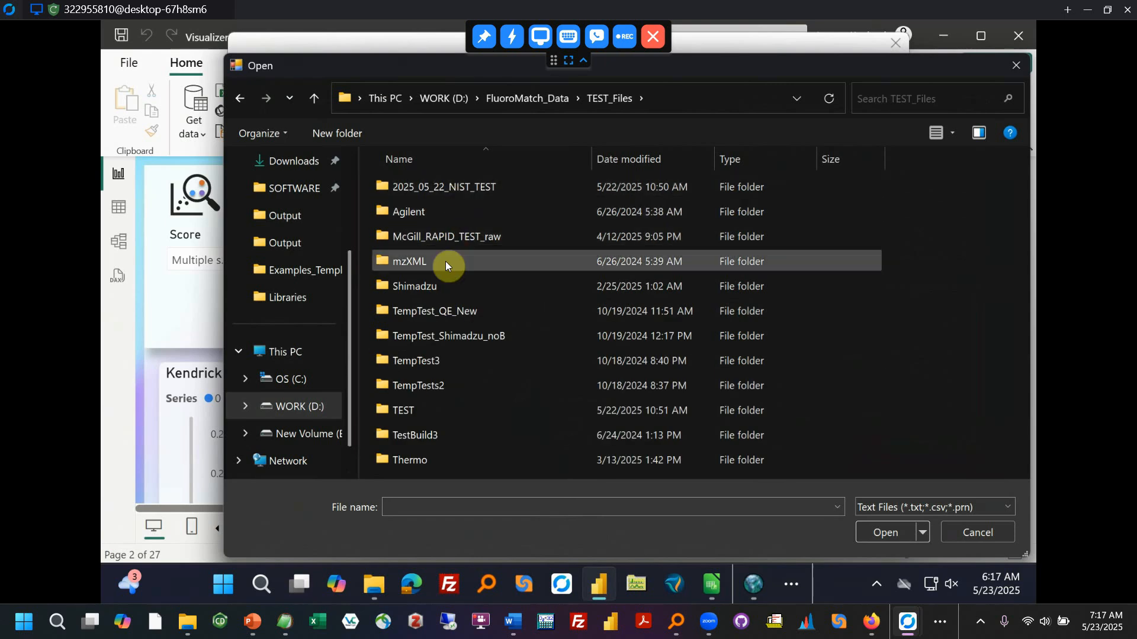
pyautogui.doubleClick(415, 409)
pyautogui.doubleClick(432, 188)
pyautogui.doubleClick(432, 188)
# - Look through the Output folder for the positive-mode counterparts of the negative-mode files, such as Pos_Feature_EICs.csv
pyautogui.scroll(-2, 460, 324)
pyautogui.click(456, 447)
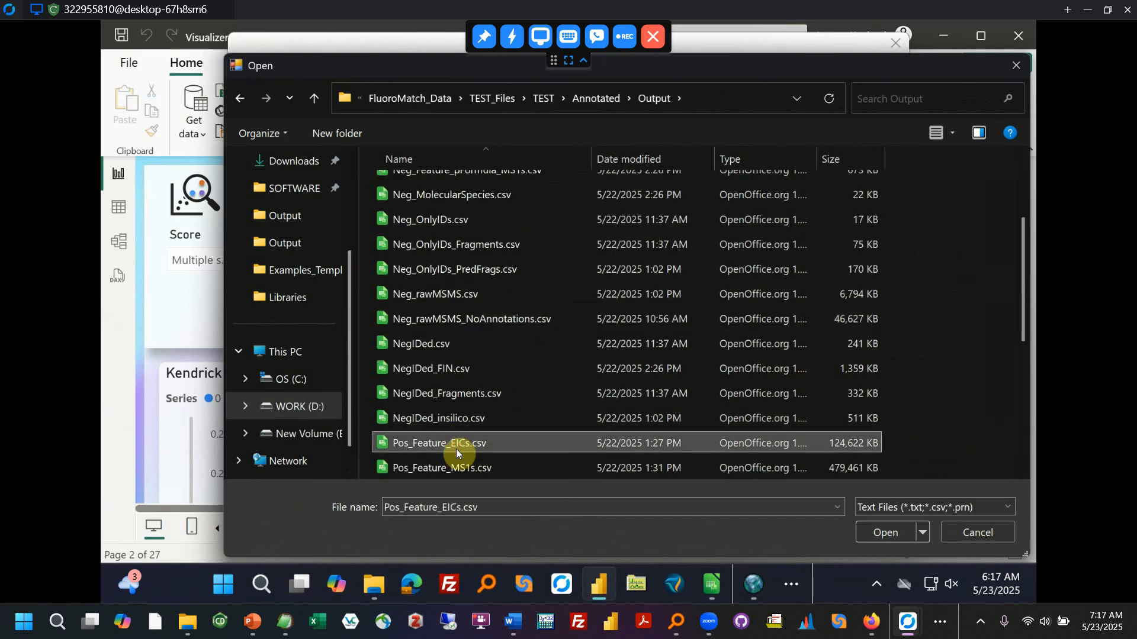
pyautogui.scroll(-4, 453, 432)
pyautogui.scroll(2, 457, 417)
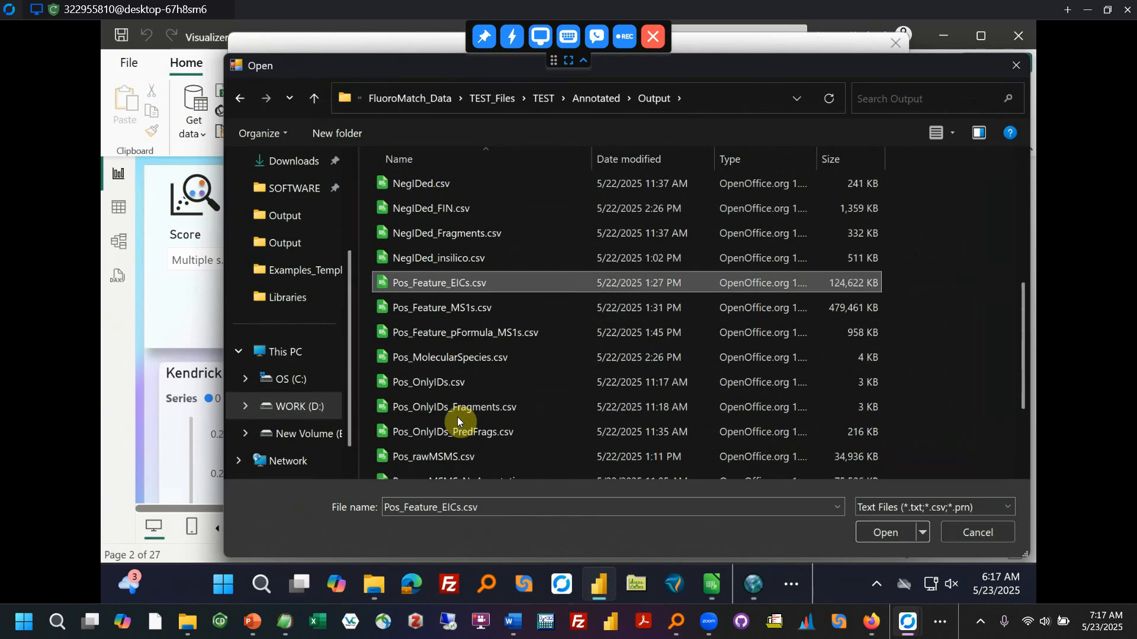
pyautogui.scroll(2, 457, 417)
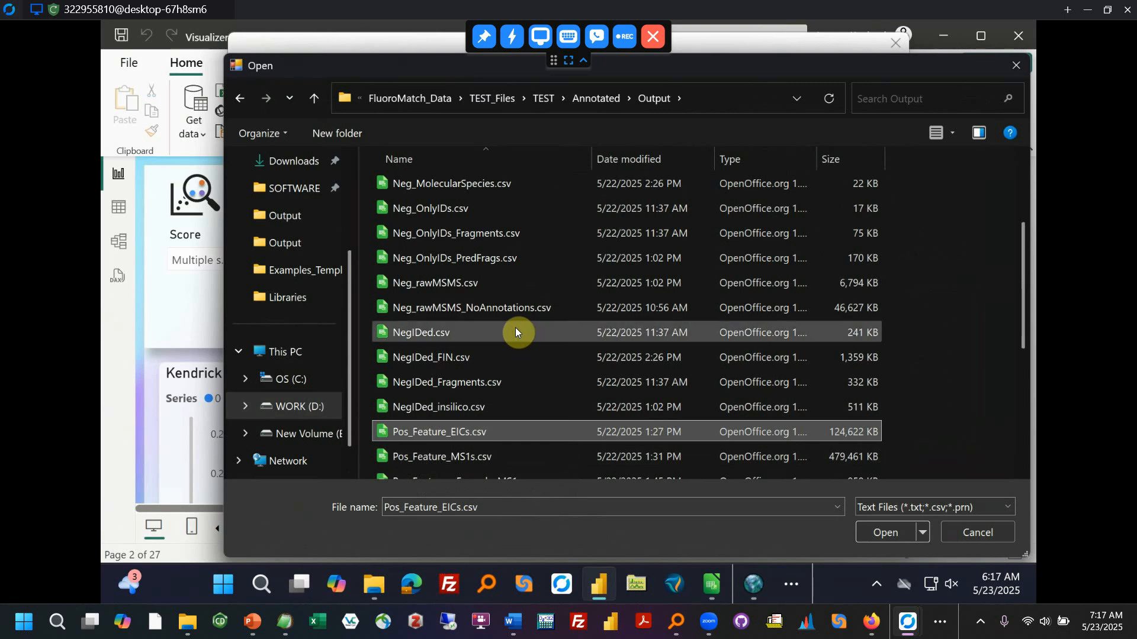
pyautogui.scroll(-4, 515, 331)
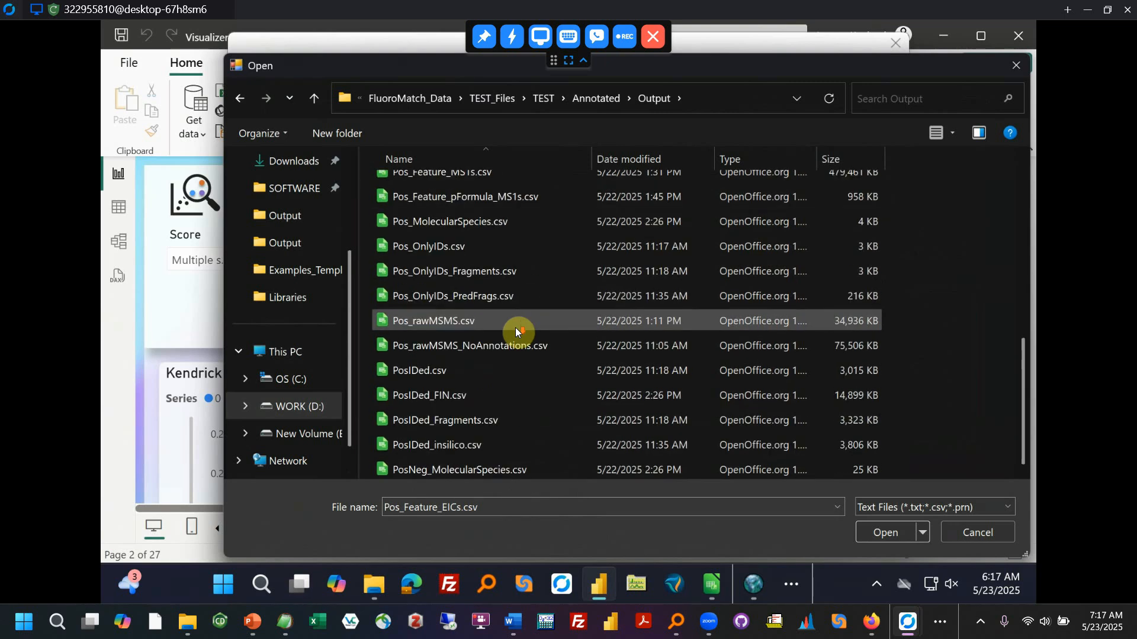
pyautogui.scroll(8, 515, 328)
# - Set Neg_Feature_EICs.csv from the TEST Output folder as the new feature EICs source
pyautogui.click(437, 269)
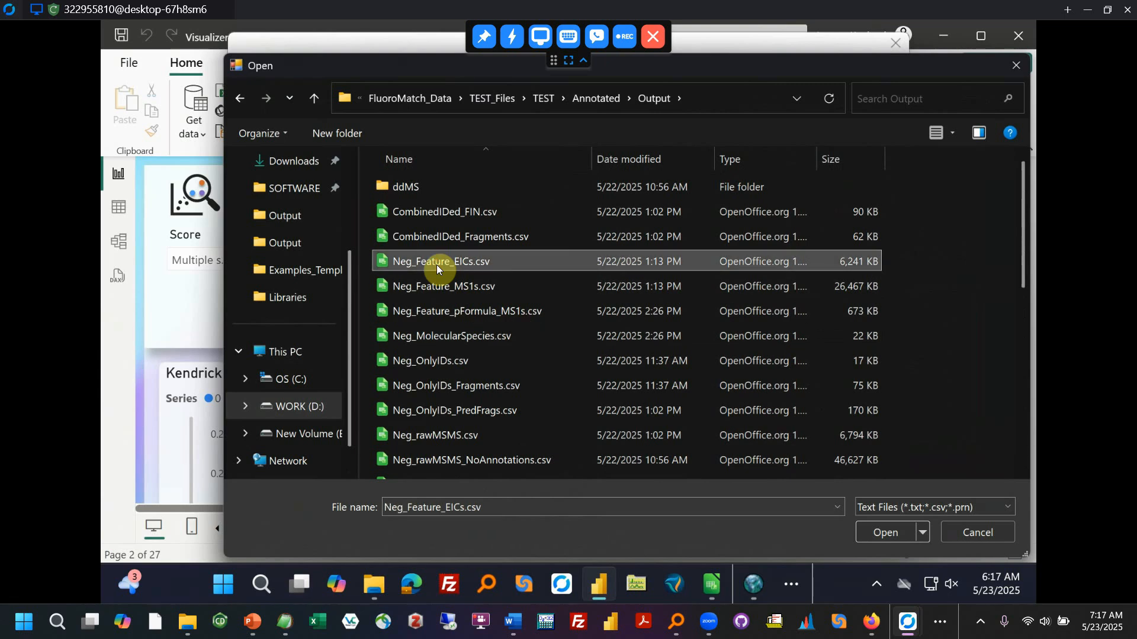
pyautogui.click(885, 533)
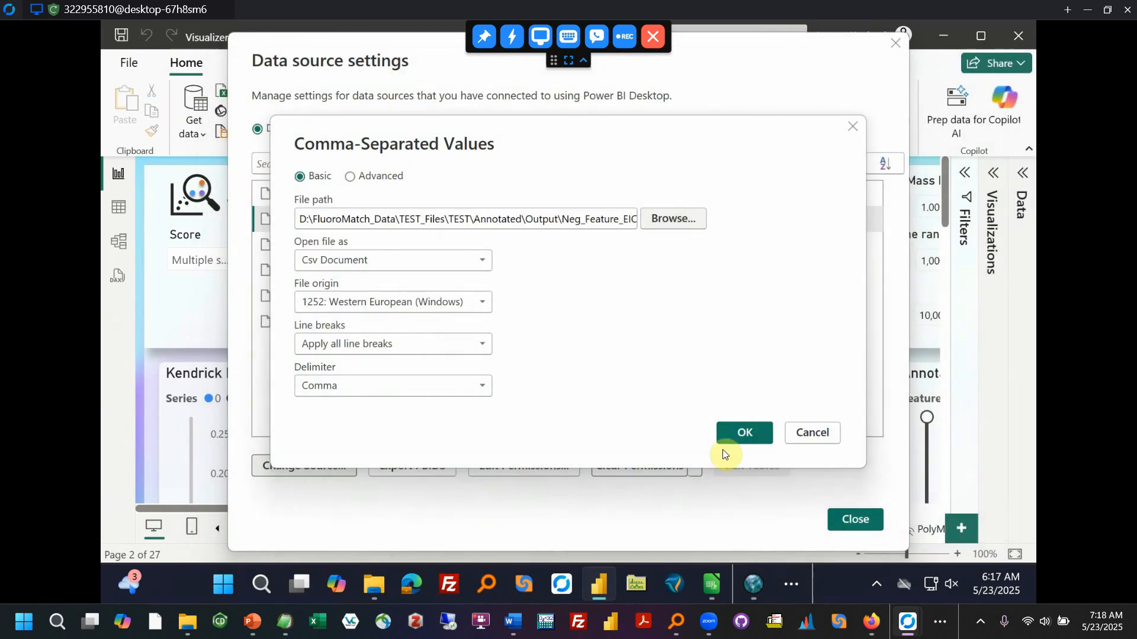
pyautogui.click(743, 434)
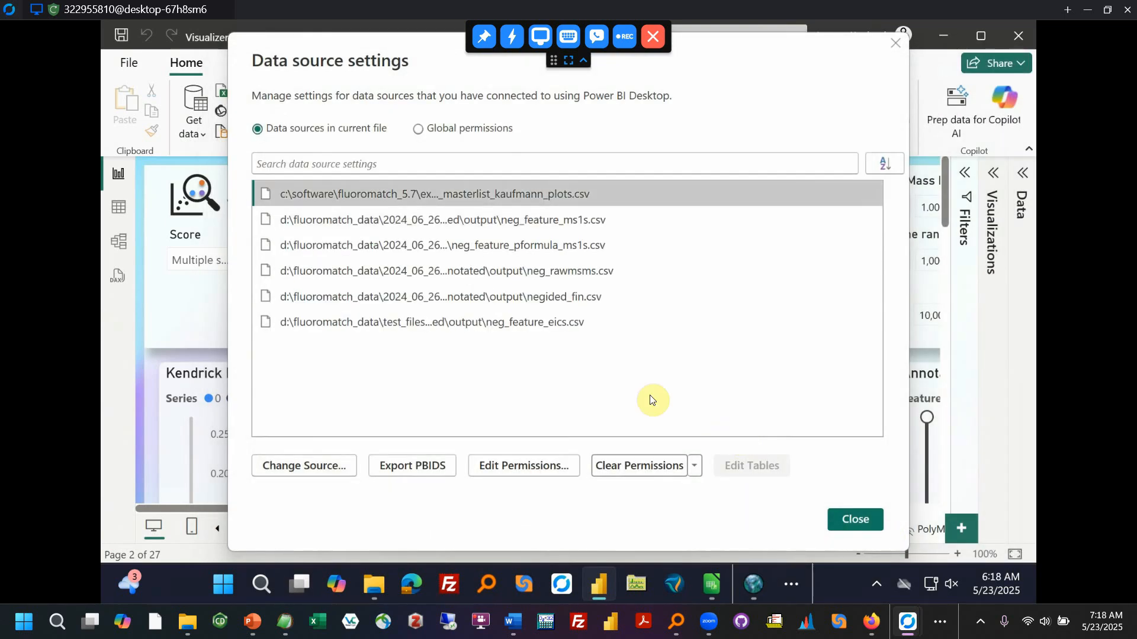
# - Repoint the neg_feature_ms1s.csv source to Neg_Feature_MS1s.csv in the TEST\Annotated\Output folder
pyautogui.click(556, 220)
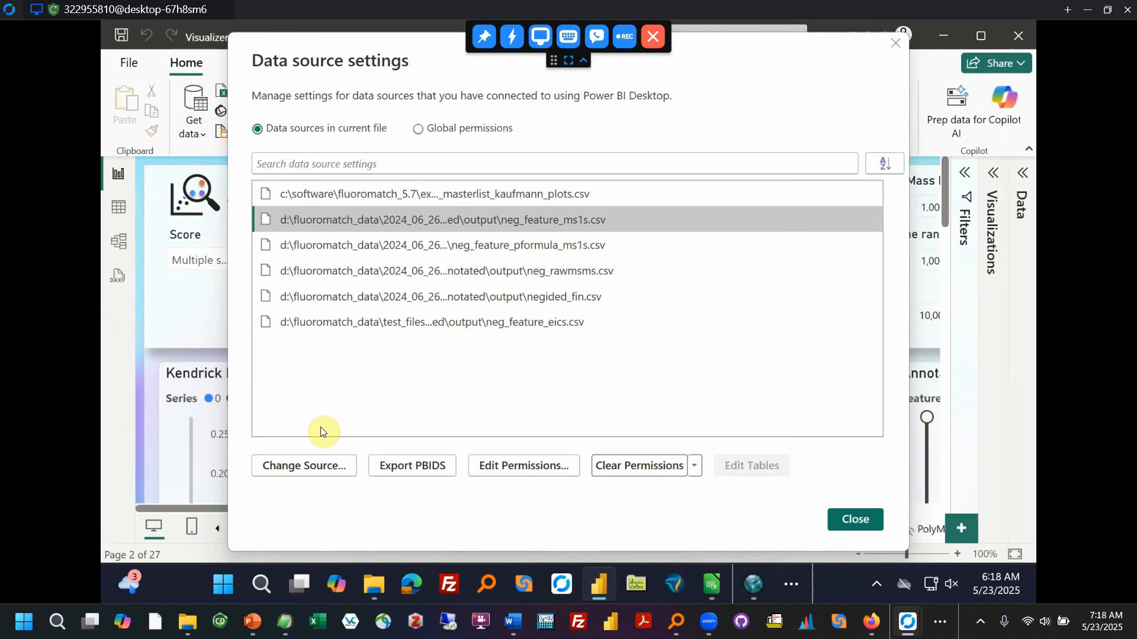
pyautogui.click(282, 467)
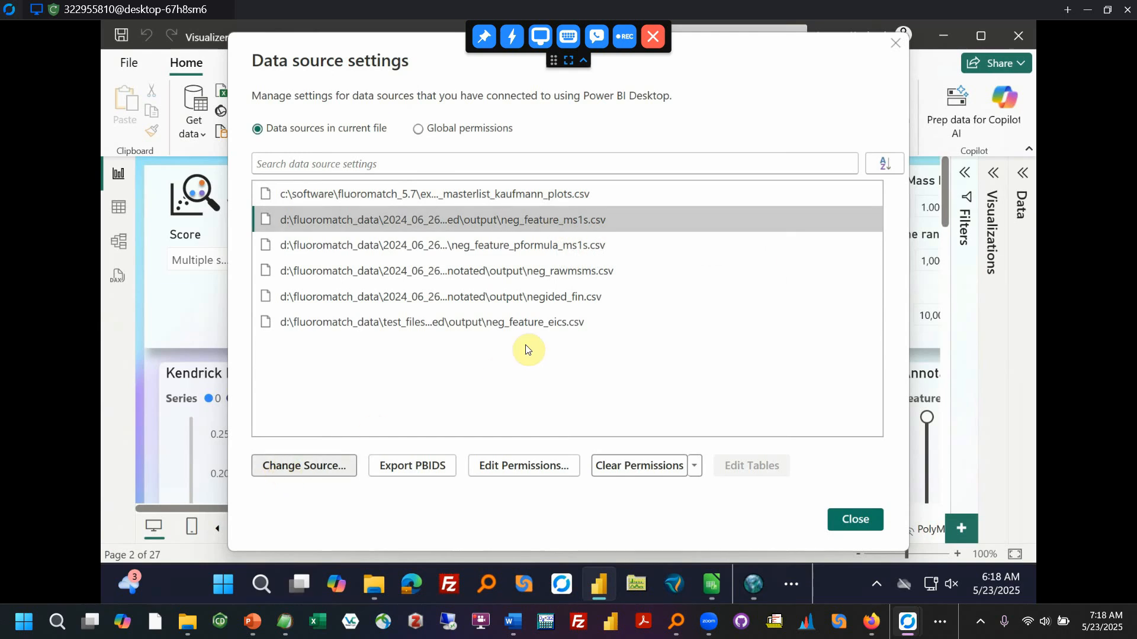
pyautogui.click(658, 218)
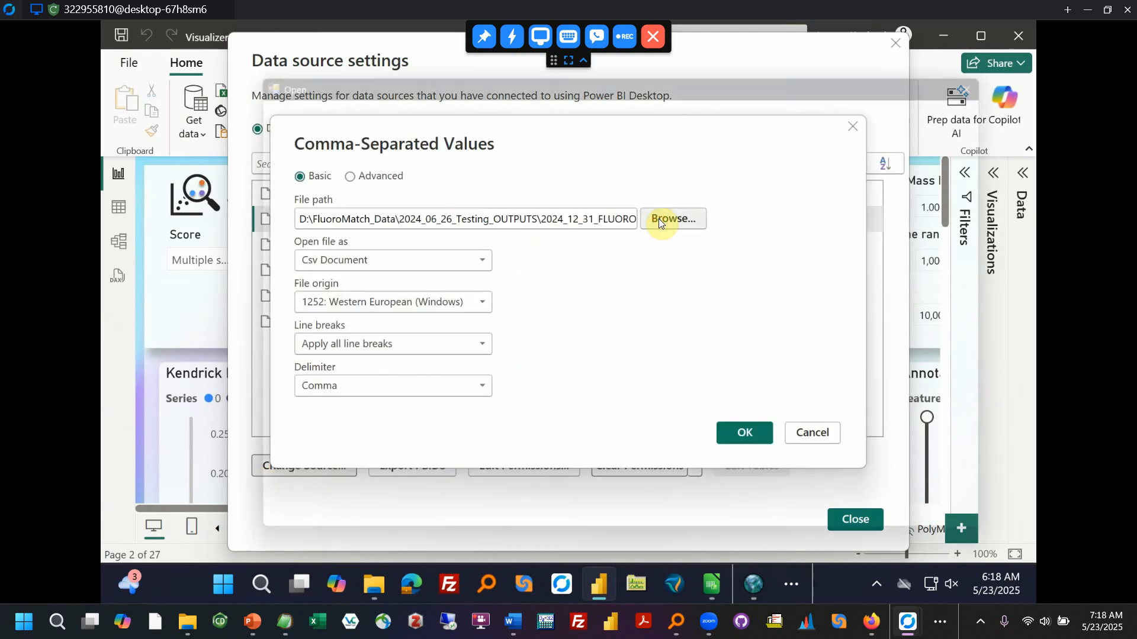
pyautogui.doubleClick(485, 293)
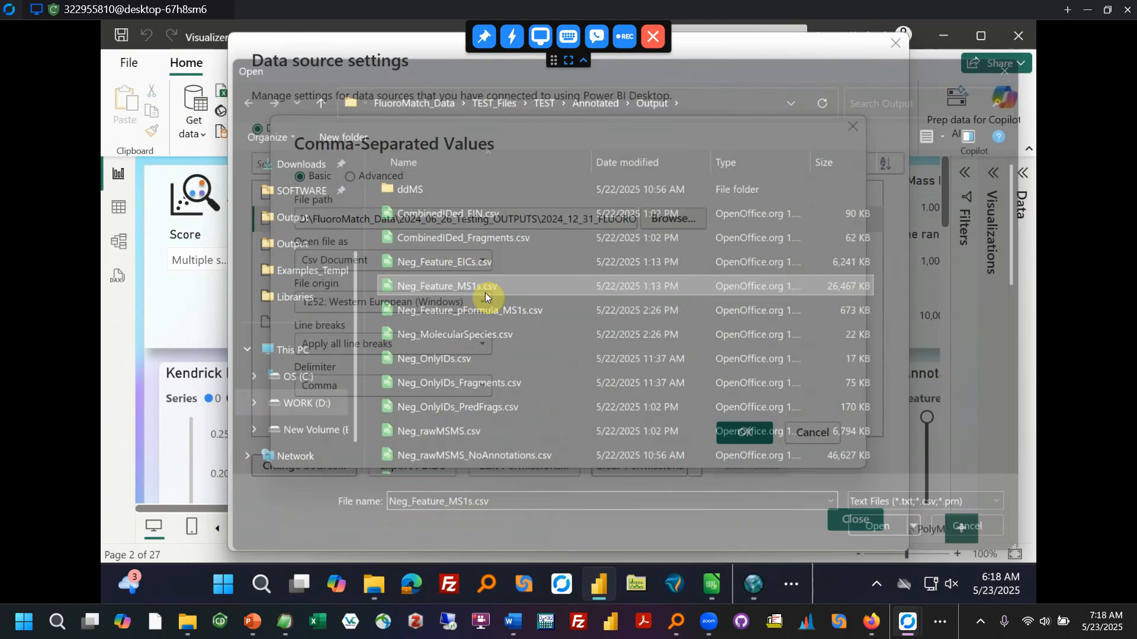
pyautogui.click(754, 432)
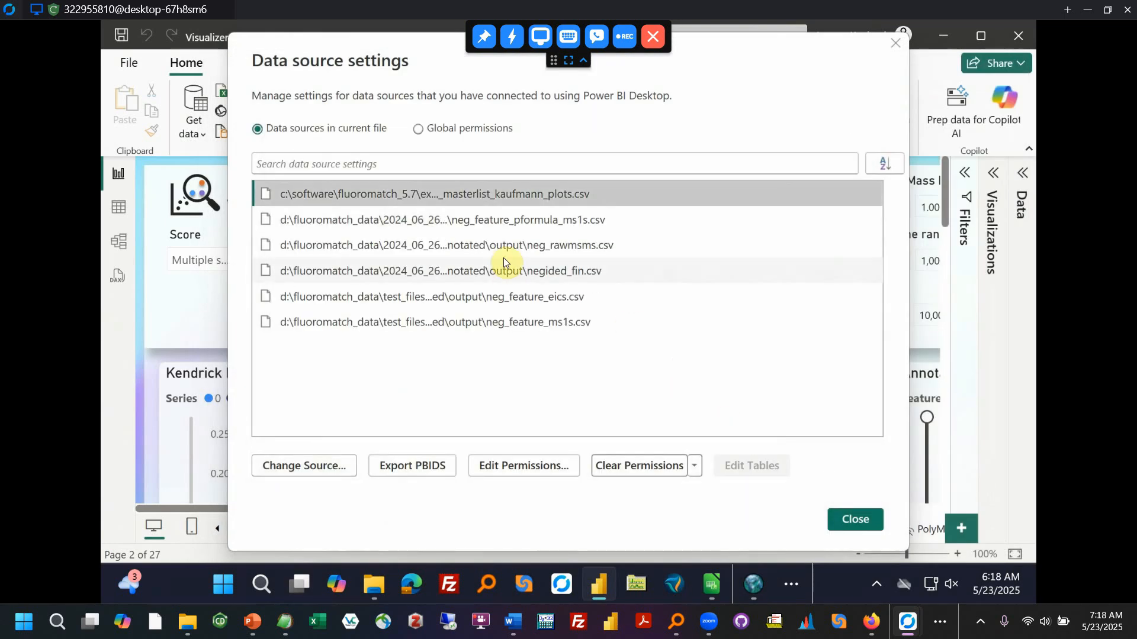
# - Repoint the neg_feature_pformula_ms1s.csv source to Neg_Feature_pFormula_MS1s.csv in the TEST Output folder
pyautogui.click(506, 219)
pyautogui.click(298, 467)
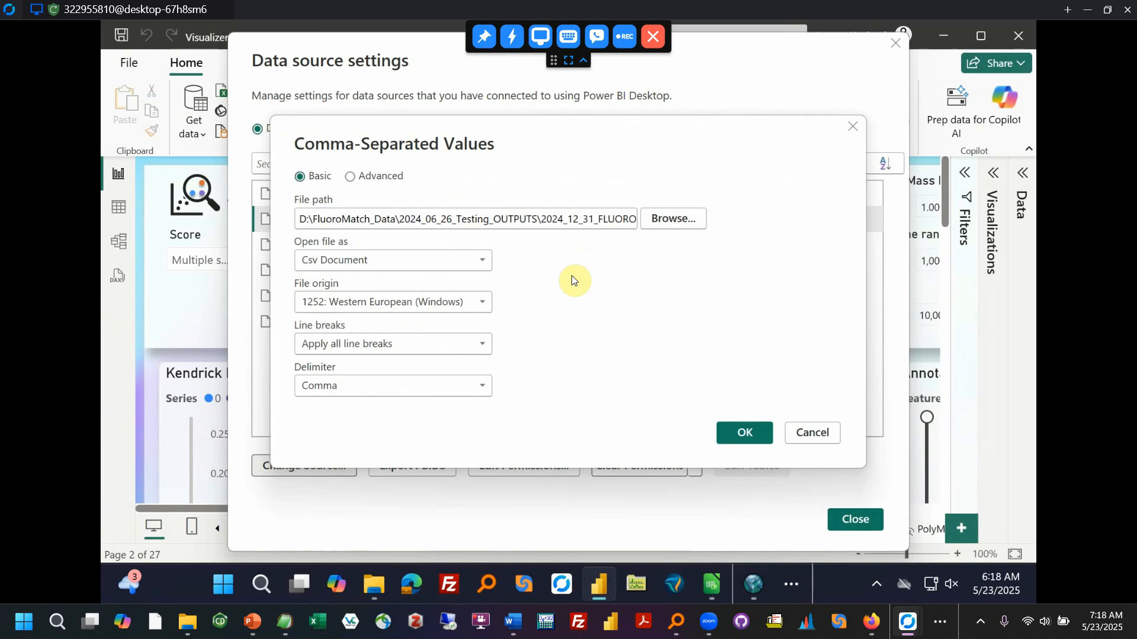
pyautogui.click(657, 219)
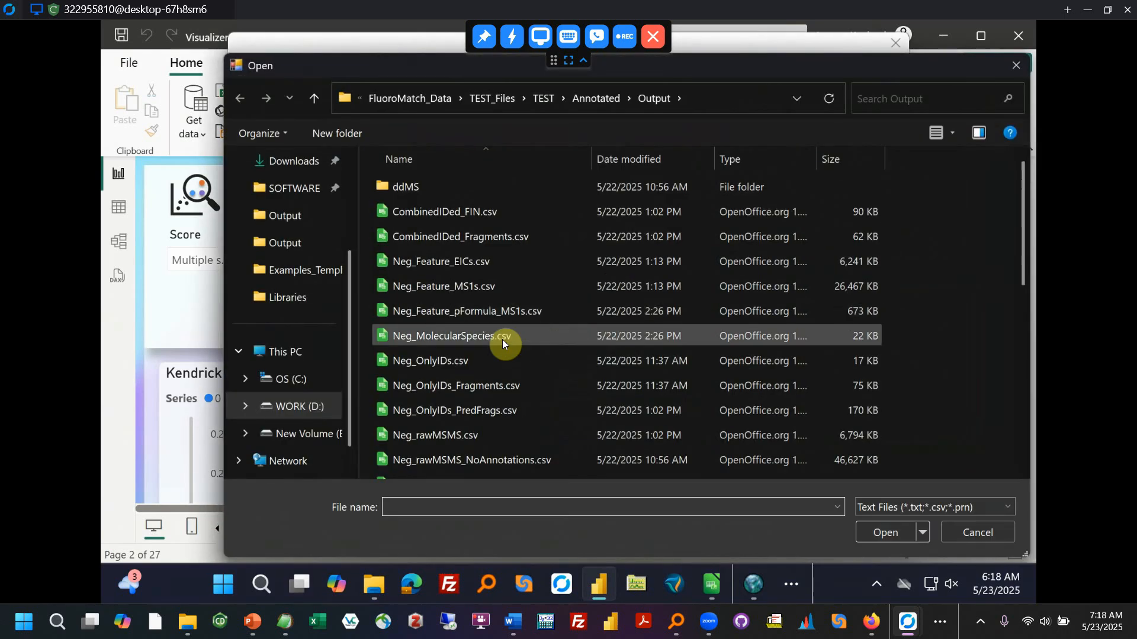
pyautogui.click(486, 313)
pyautogui.click(873, 534)
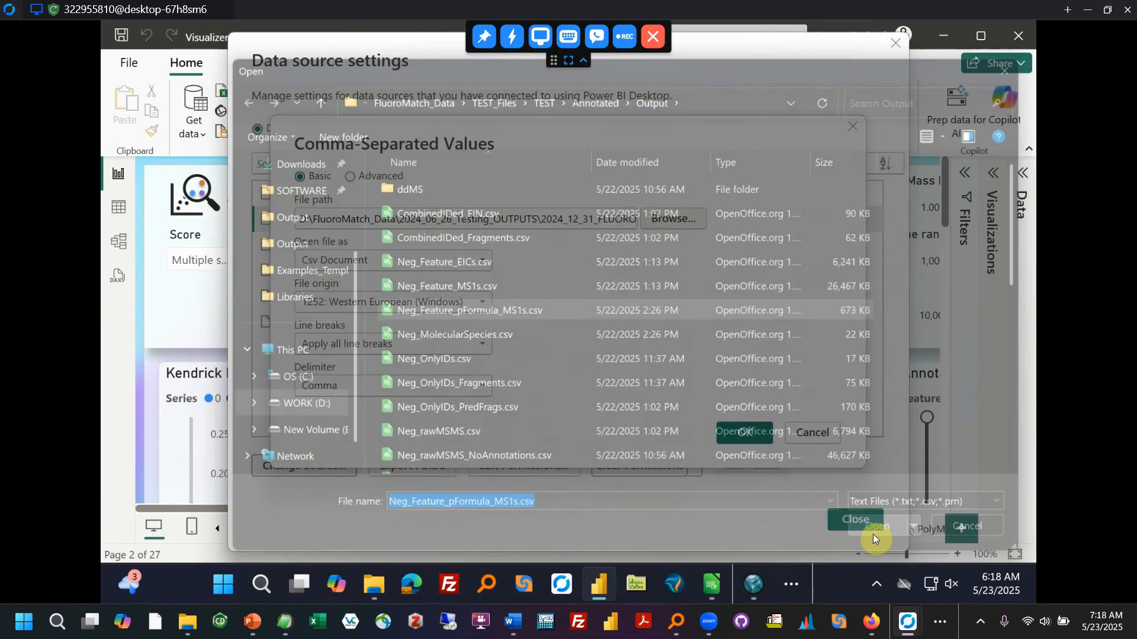
pyautogui.click(743, 435)
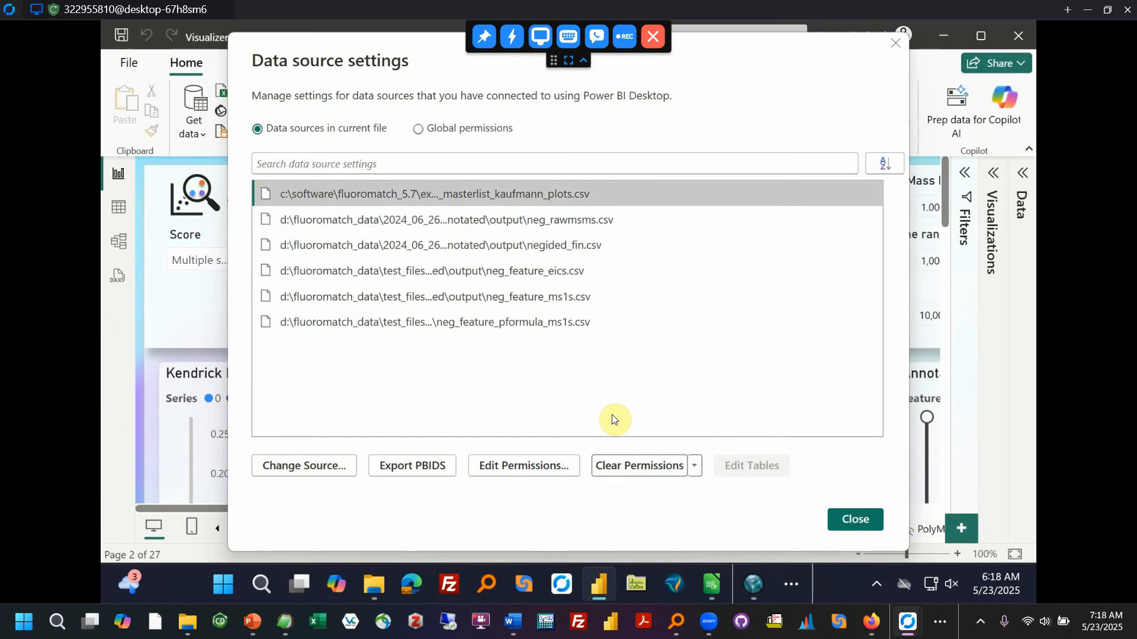
# - Repoint the neg_rawmsms.csv source to Neg_rawMSMS.csv in the TEST Output folder
pyautogui.click(298, 465)
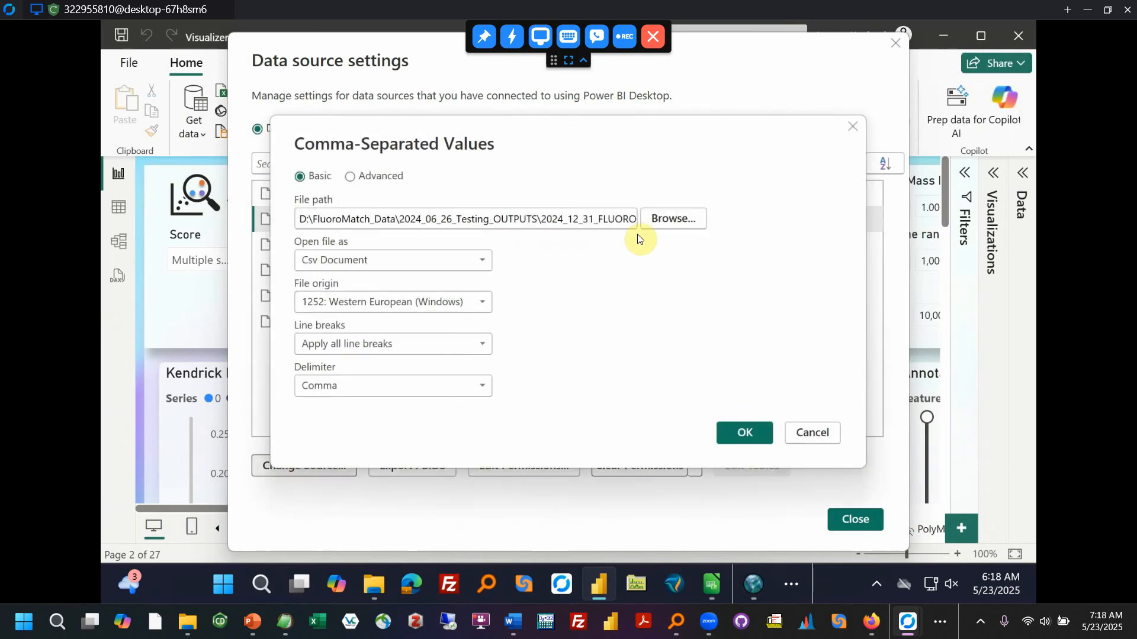
pyautogui.click(655, 221)
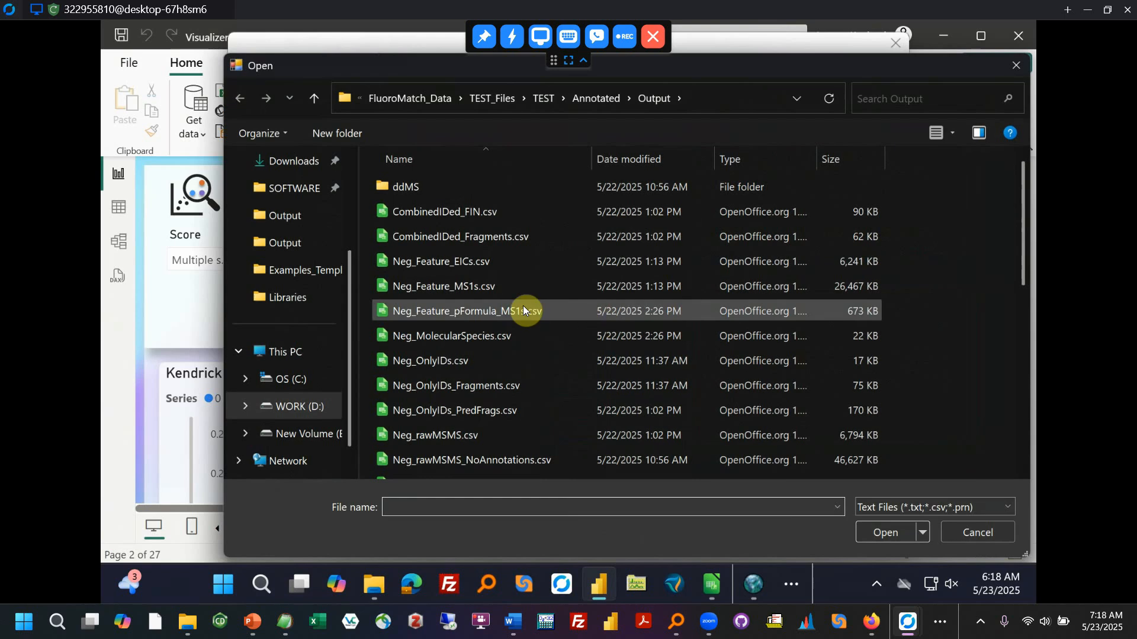
pyautogui.doubleClick(444, 438)
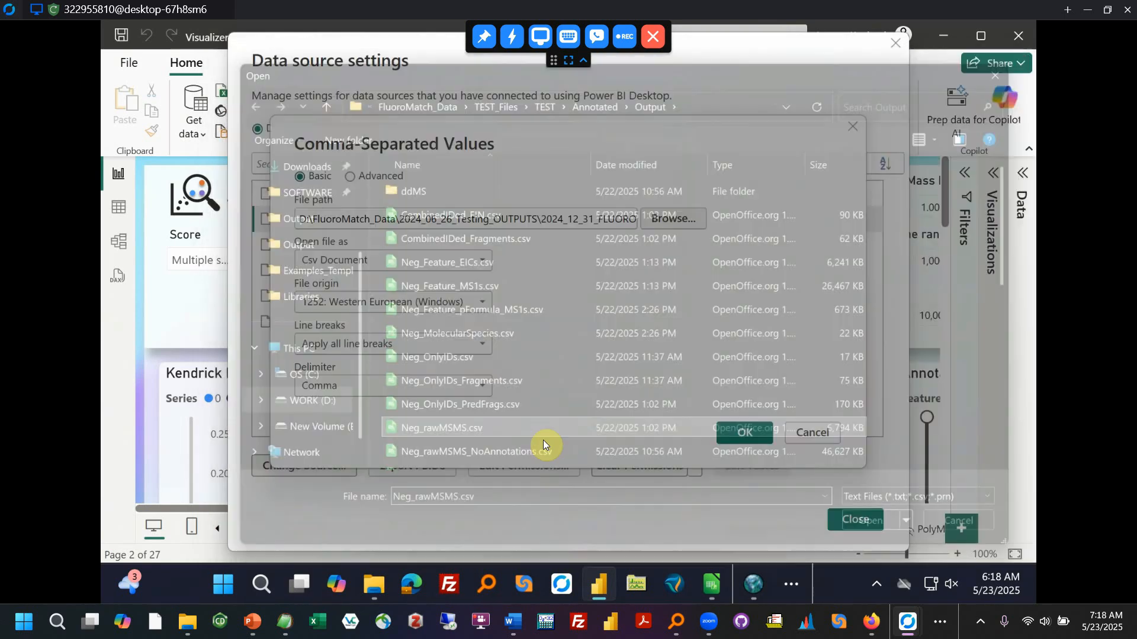
pyautogui.click(740, 433)
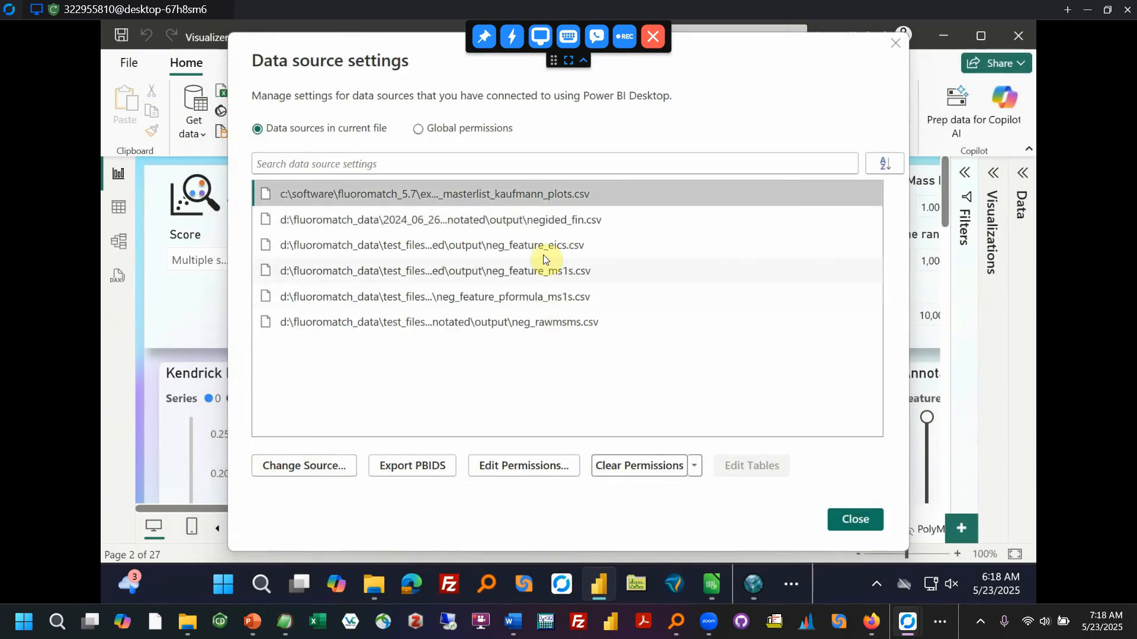
# - Repoint the negided_fin.csv source to NegIDed_FIN.csv in the TEST Output folder
pyautogui.click(556, 221)
pyautogui.click(309, 466)
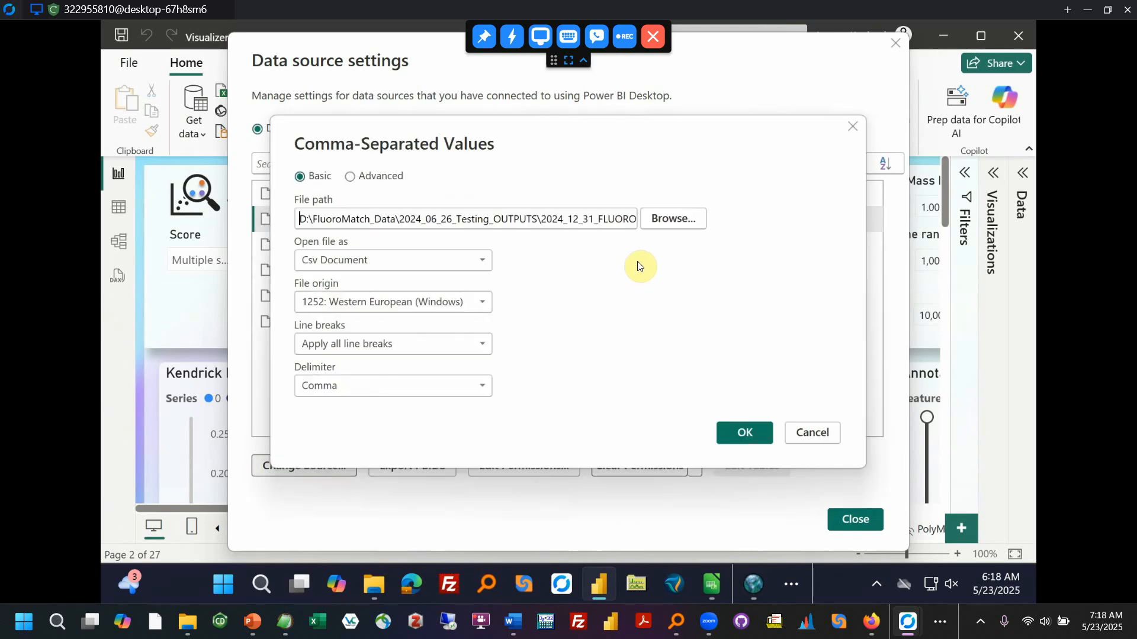
pyautogui.click(676, 221)
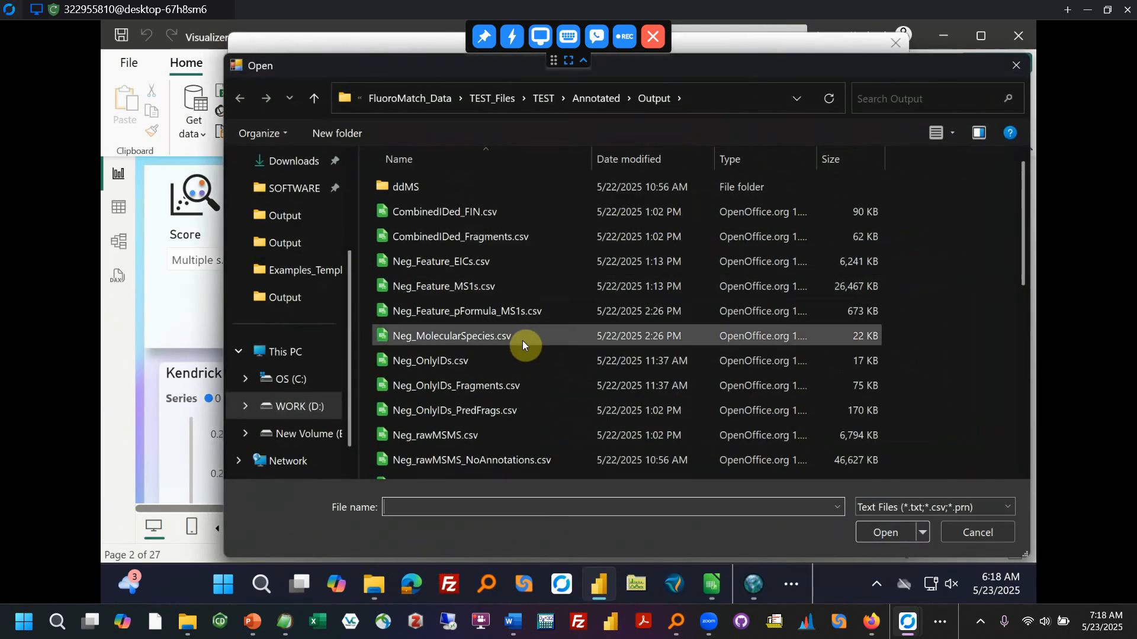
pyautogui.scroll(-3, 487, 351)
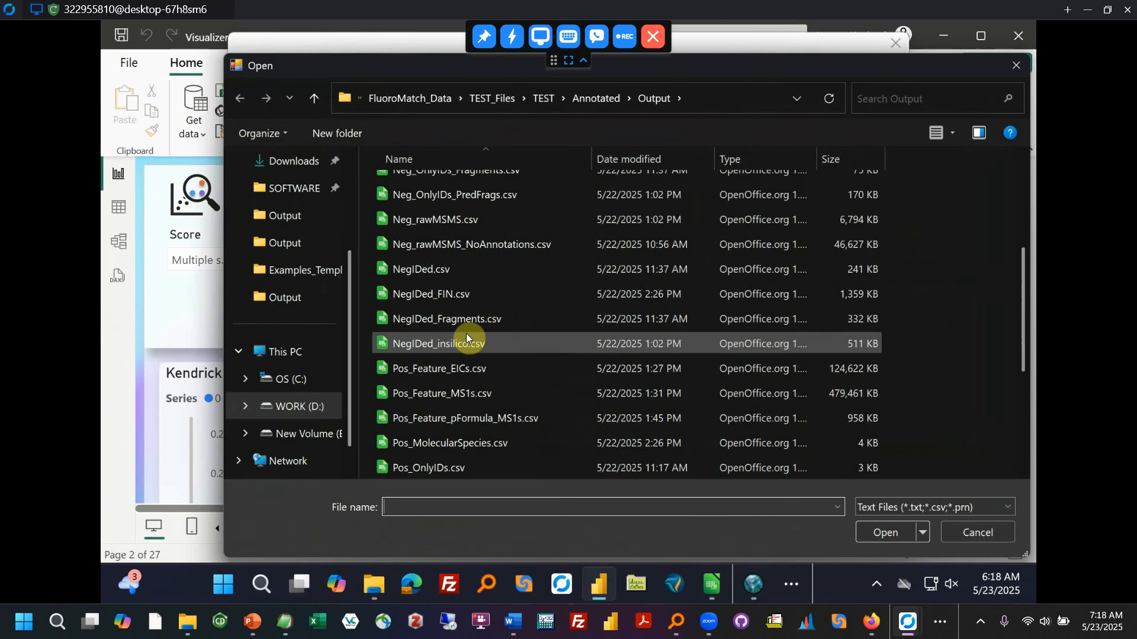
pyautogui.click(464, 296)
pyautogui.click(878, 533)
pyautogui.click(732, 435)
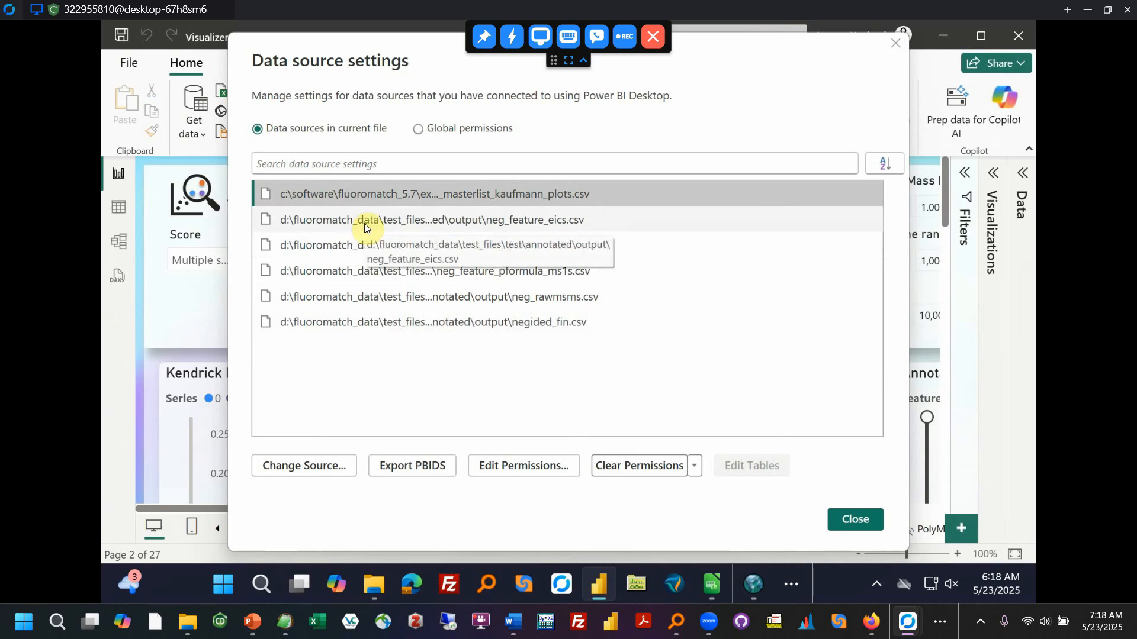
# - Close the data source settings and apply the pending query changes, retrying after the load error, to load the new files
pyautogui.click(855, 520)
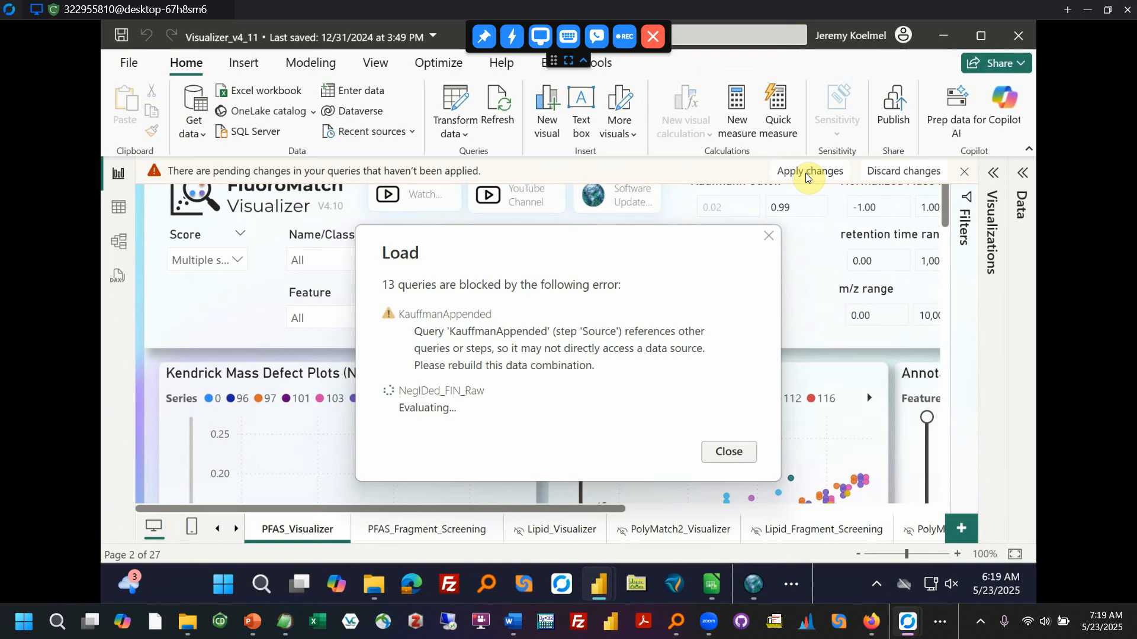
pyautogui.click(732, 456)
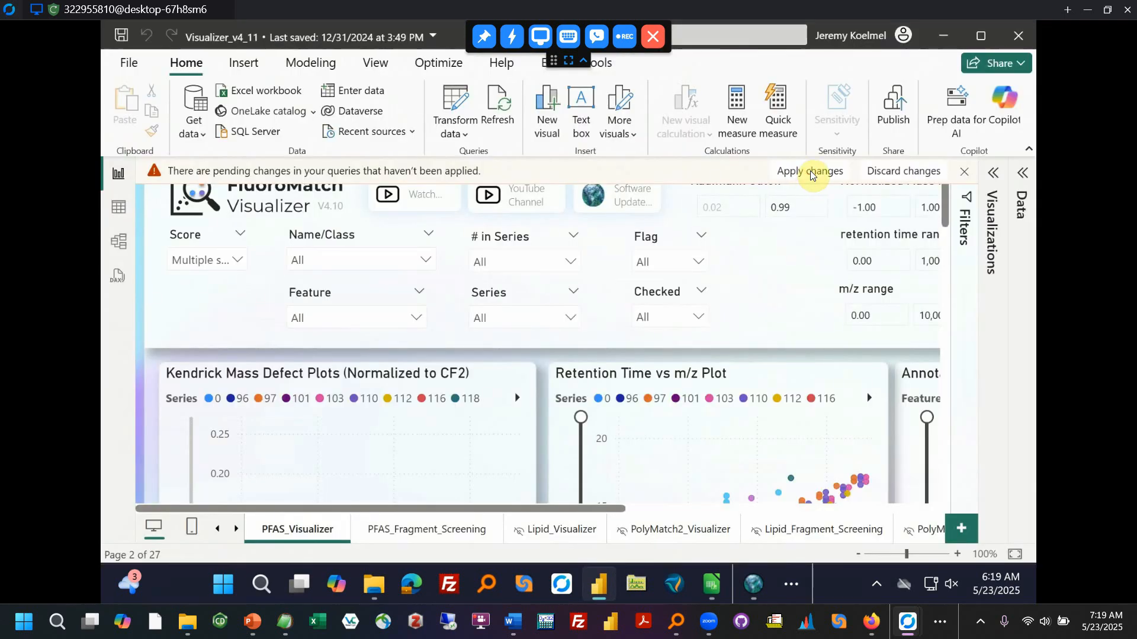
pyautogui.click(810, 171)
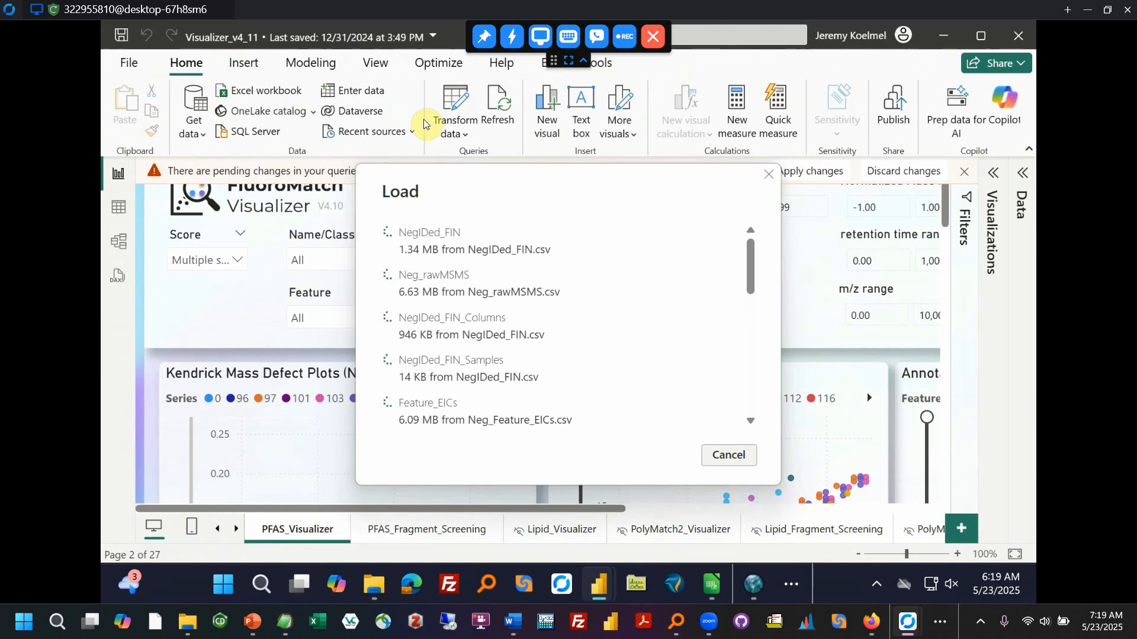
pyautogui.scroll(-10, 472, 362)
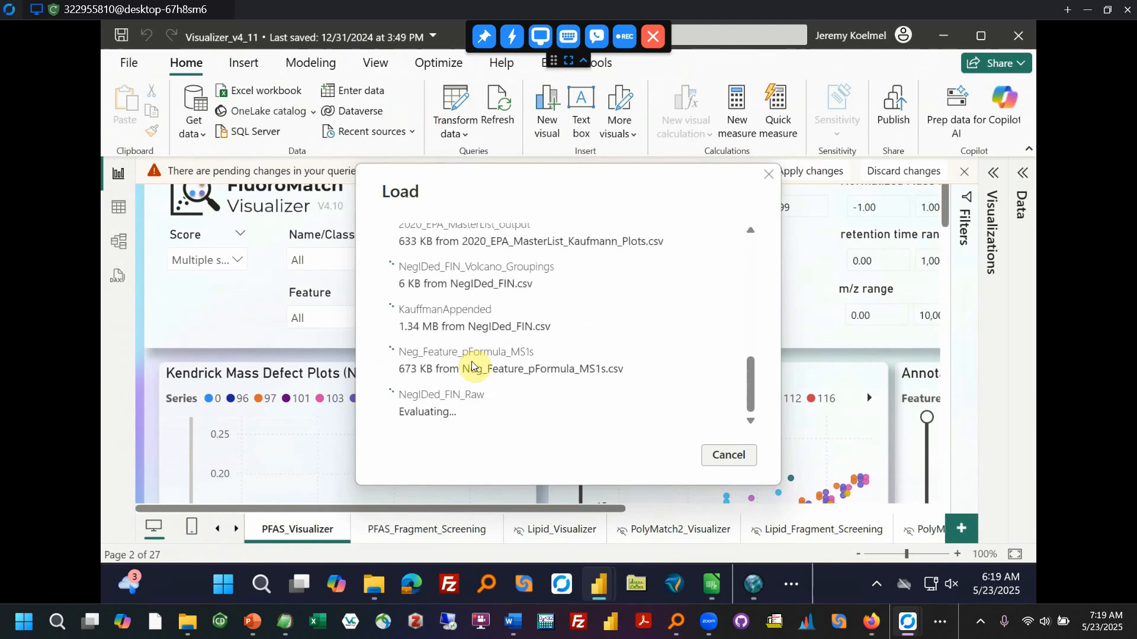
pyautogui.scroll(5, 437, 375)
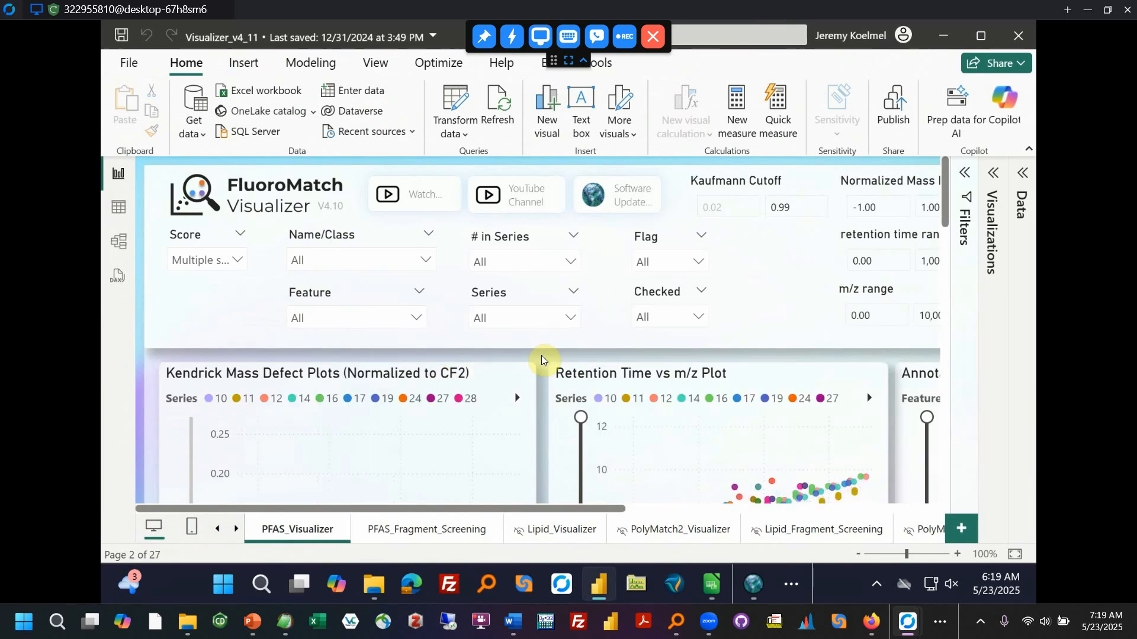
# - Examine the reloaded PFAS_Visualizer page, including the Kendrick mass defect and retention time vs m/z plots
pyautogui.scroll(-4, 542, 374)
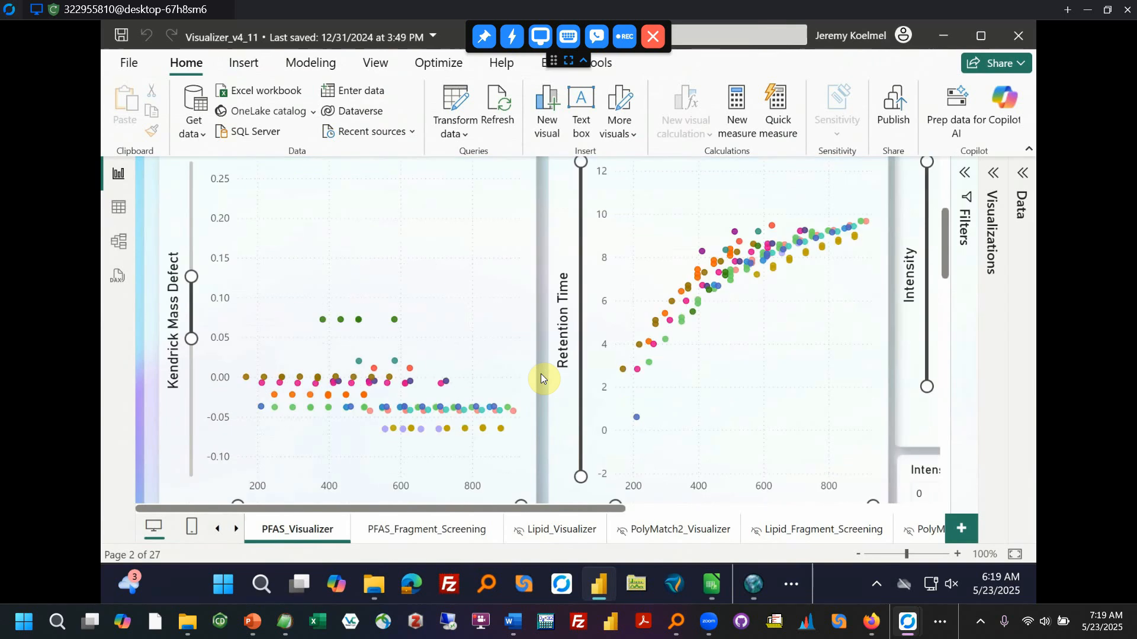
pyautogui.scroll(4, 541, 377)
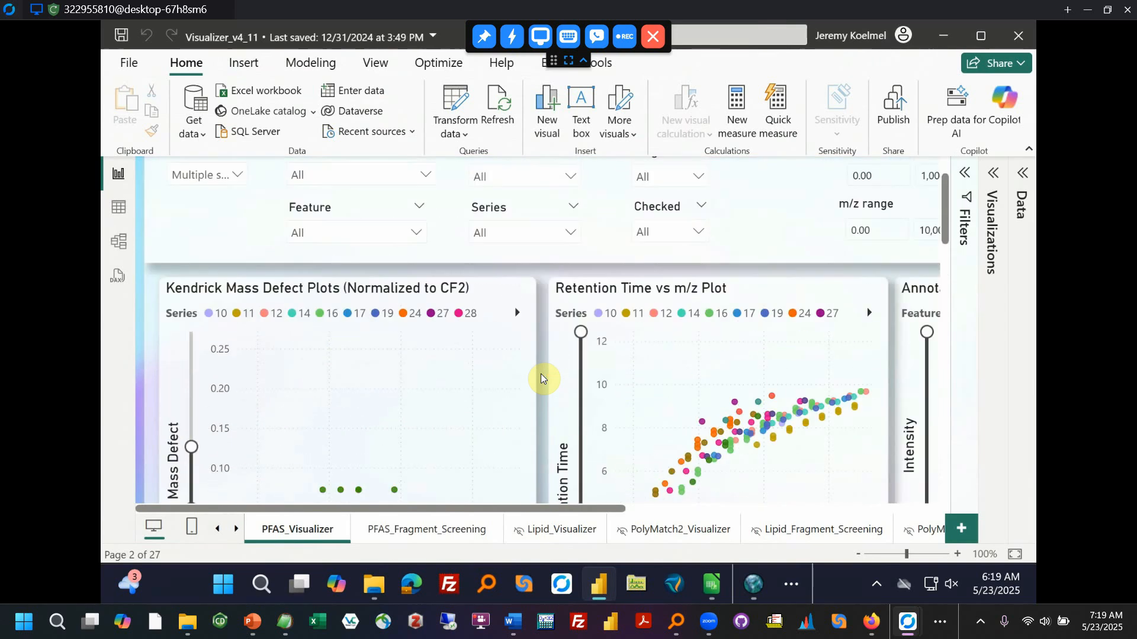
pyautogui.scroll(-7, 541, 378)
pyautogui.scroll(4, 541, 378)
pyautogui.scroll(5, 540, 378)
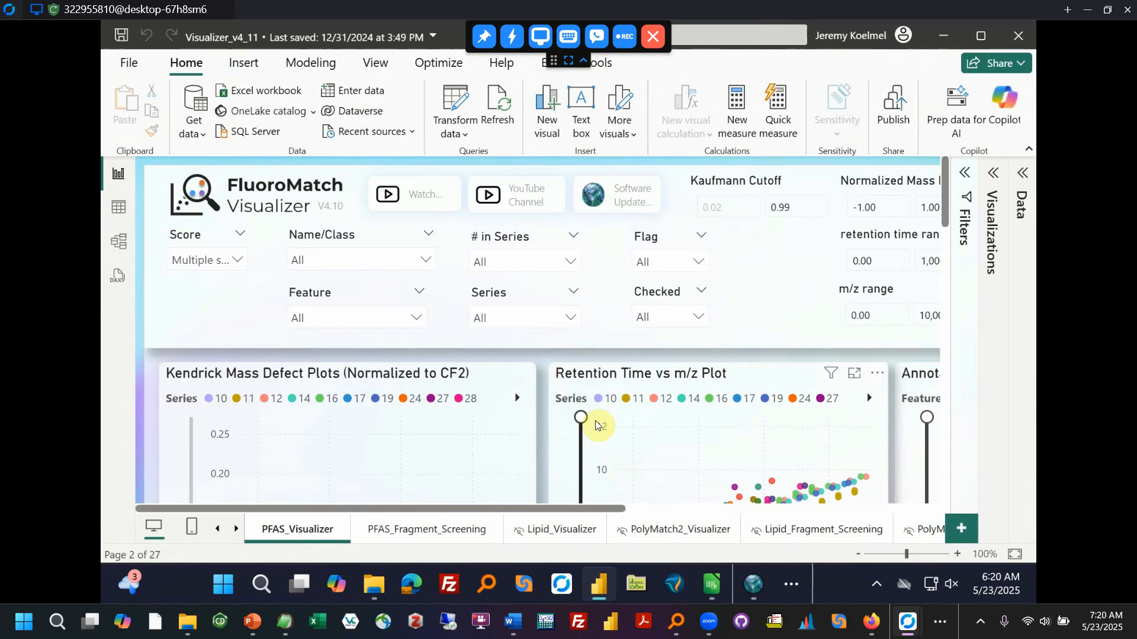
pyautogui.scroll(-5, 542, 429)
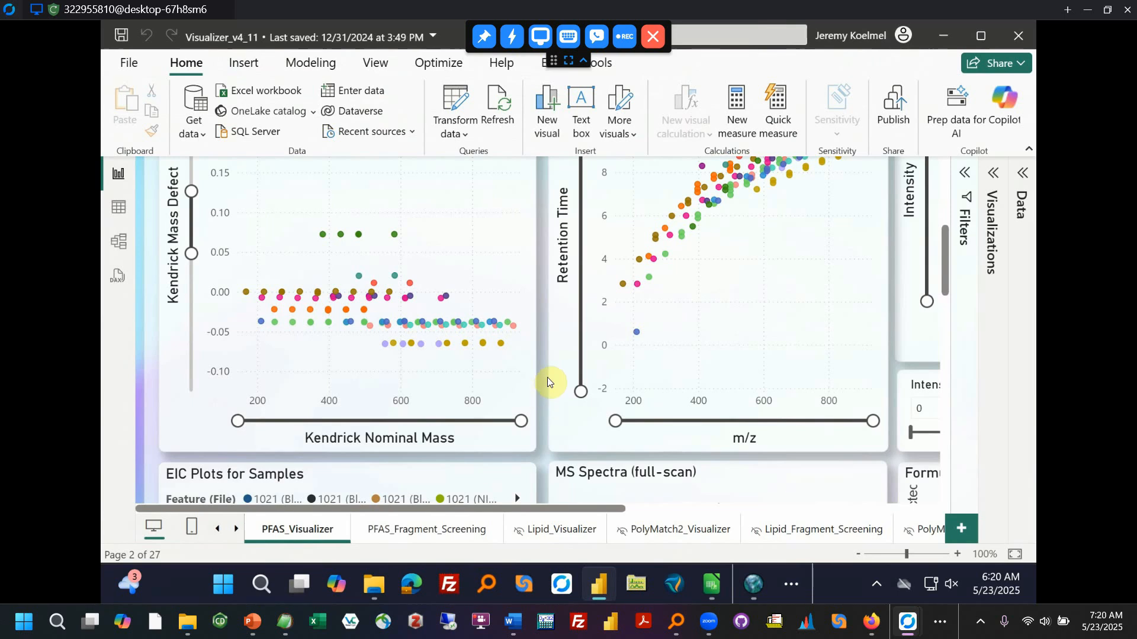
pyautogui.scroll(5, 545, 380)
pyautogui.scroll(-1, 544, 380)
pyautogui.scroll(-5, 545, 380)
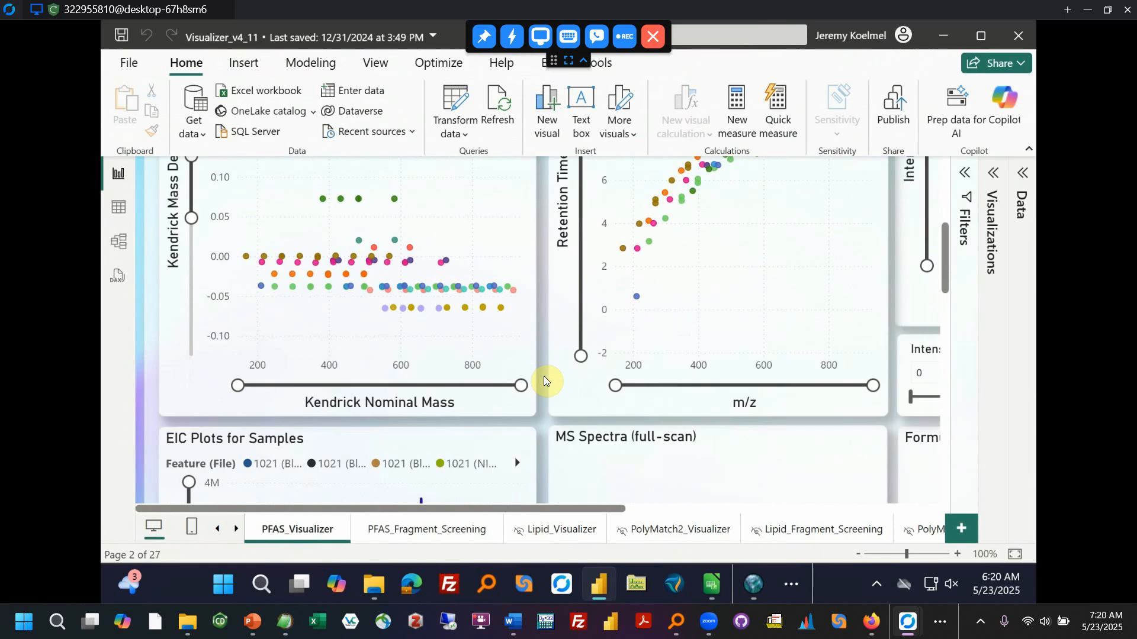
pyautogui.scroll(5, 545, 379)
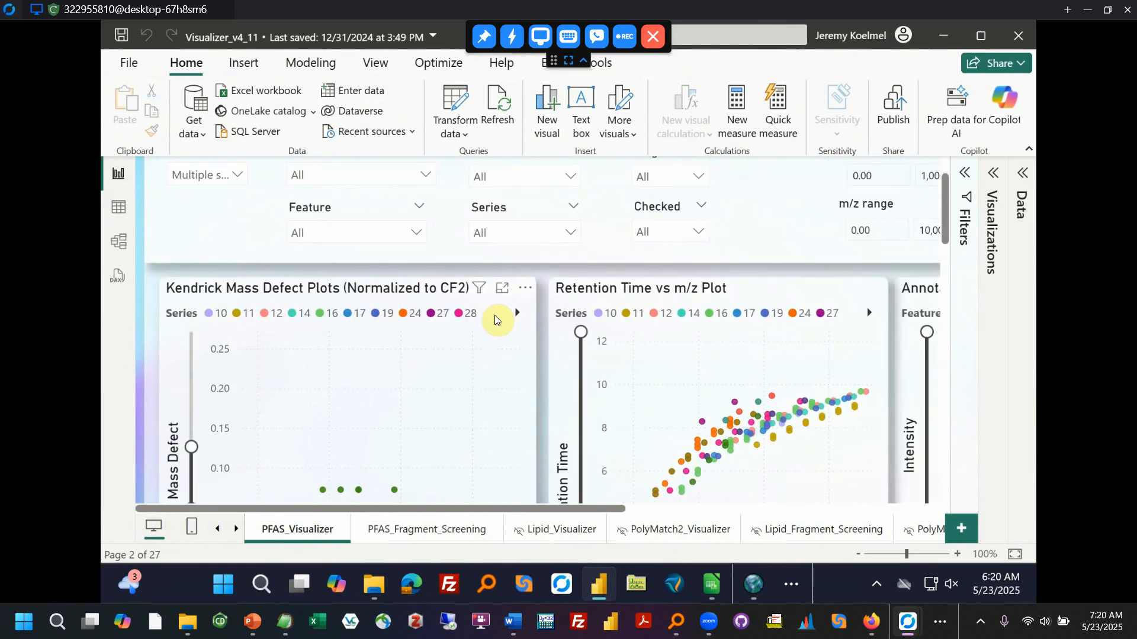
pyautogui.scroll(1, 545, 291)
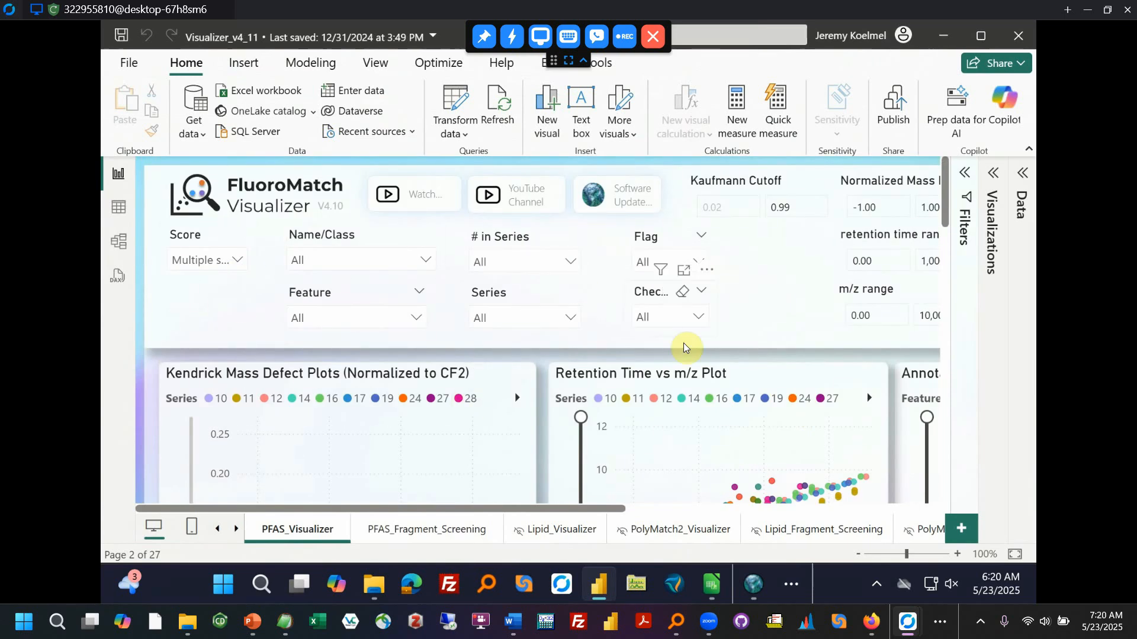
# - Review the filters across the top of the report and the grades selected in the Score filter
pyautogui.moveTo(529, 509)
pyautogui.mouseDown()
pyautogui.moveTo(898, 525)
pyautogui.moveTo(728, 525)
pyautogui.mouseUp()
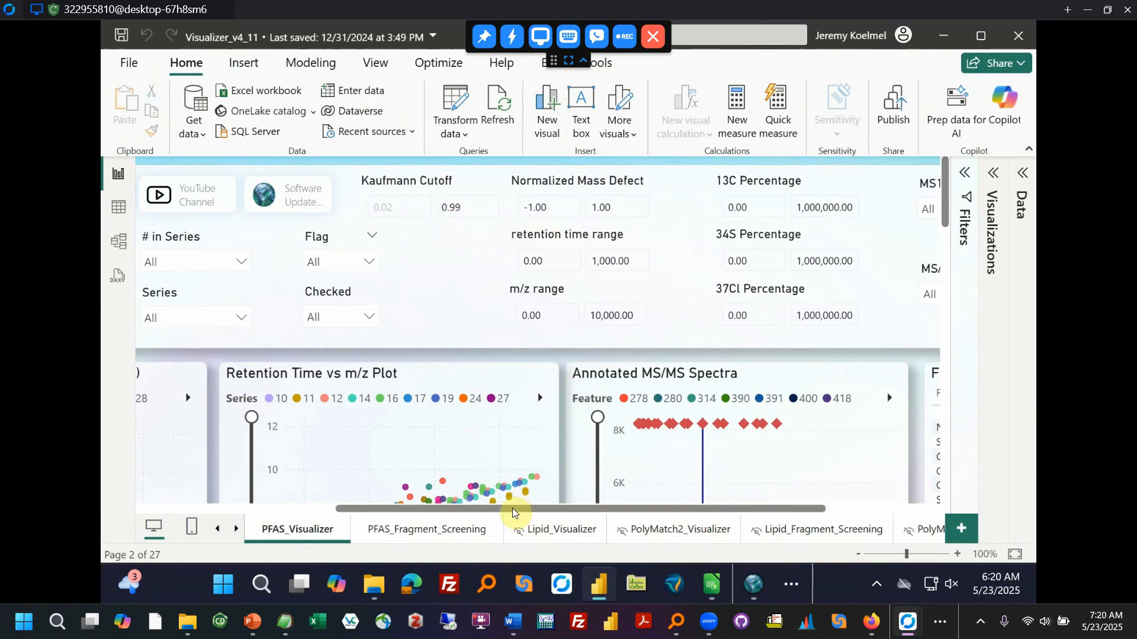
pyautogui.moveTo(510, 509); pyautogui.dragTo(242, 506)
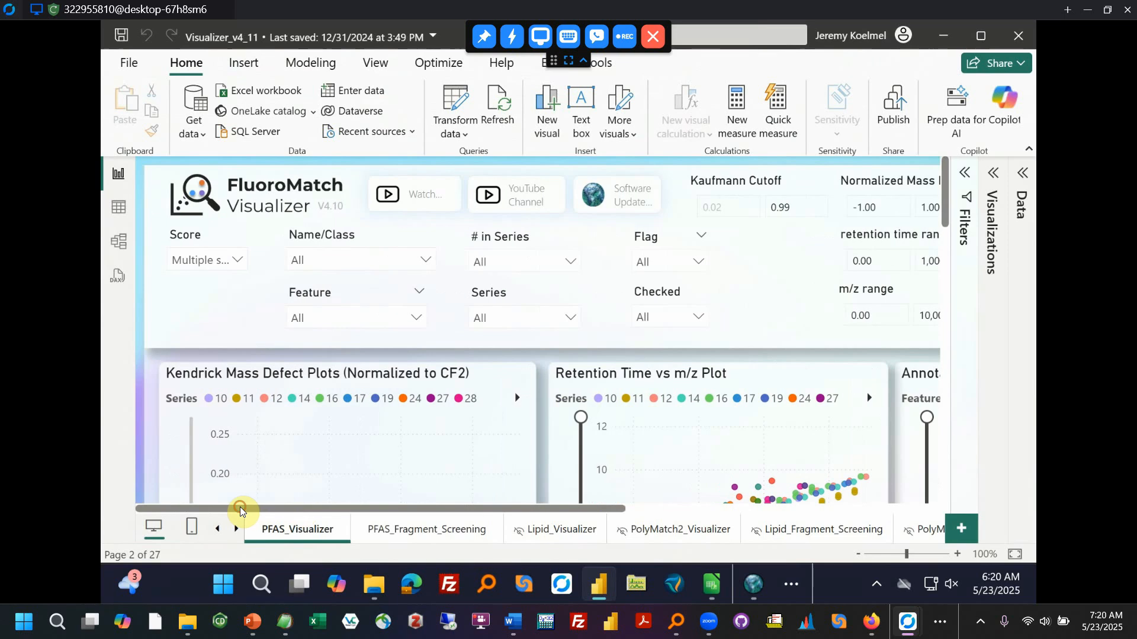
pyautogui.click(234, 259)
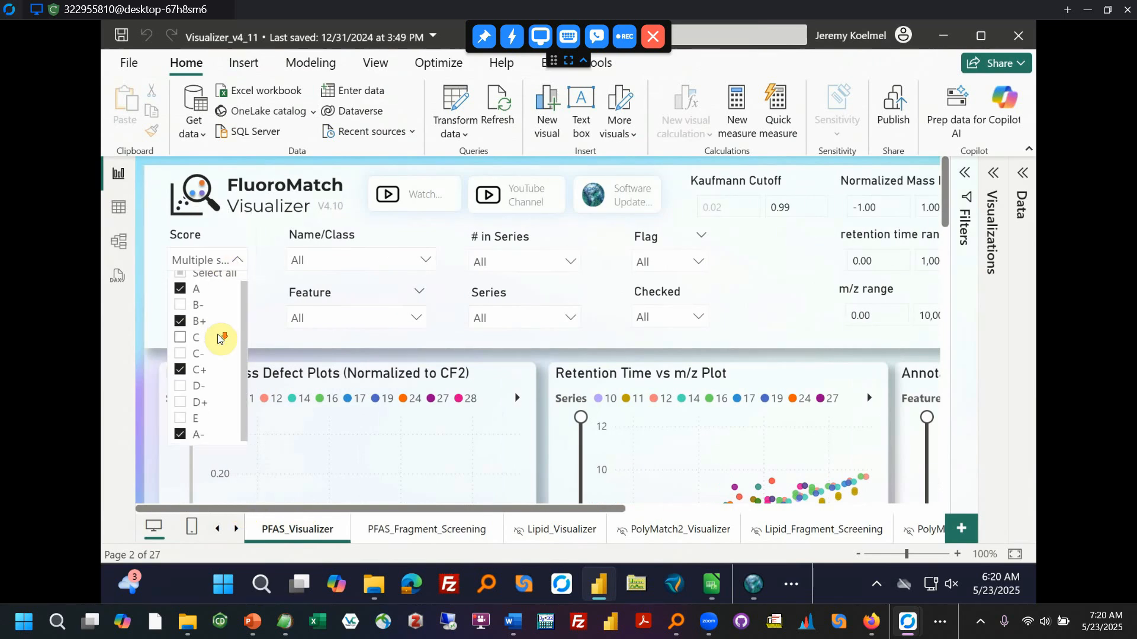
pyautogui.scroll(1, 214, 355)
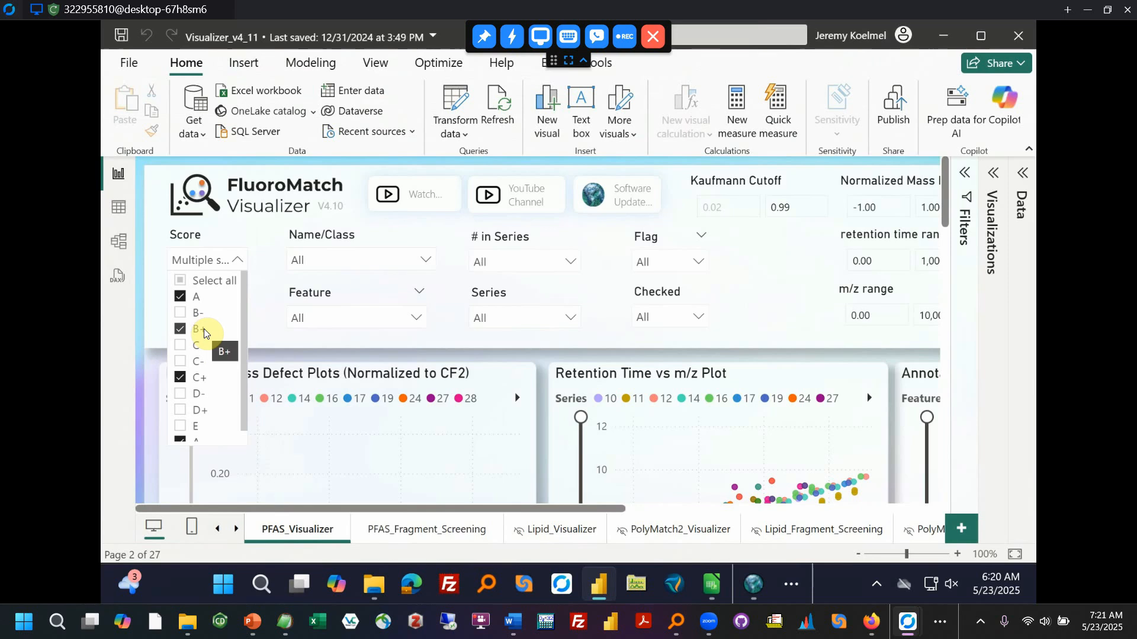
pyautogui.scroll(-1, 204, 368)
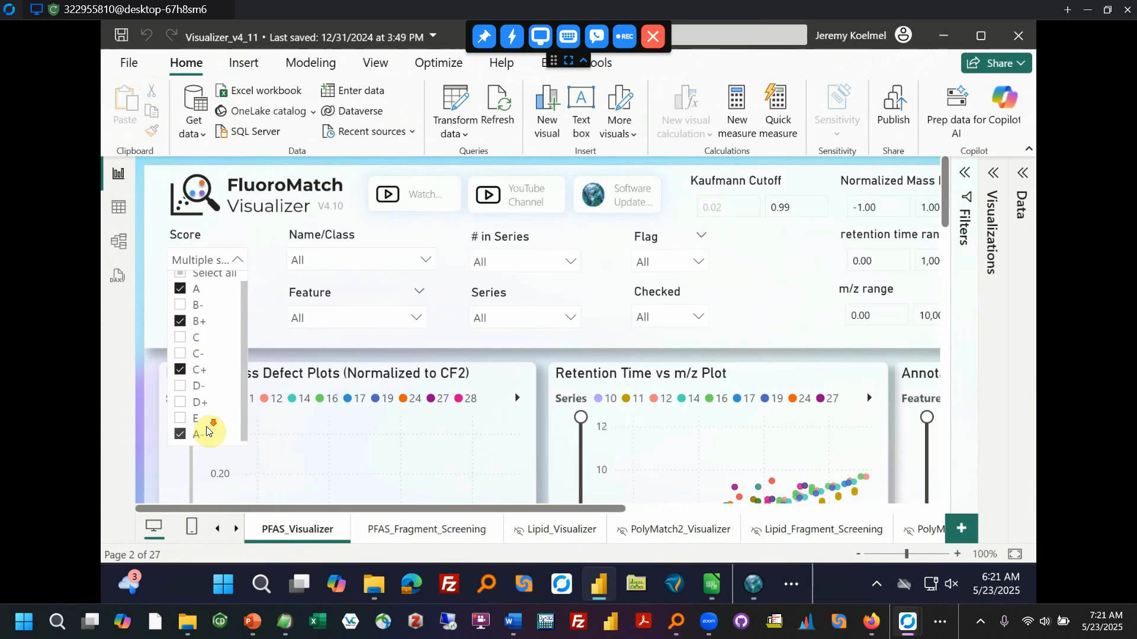
pyautogui.click(291, 357)
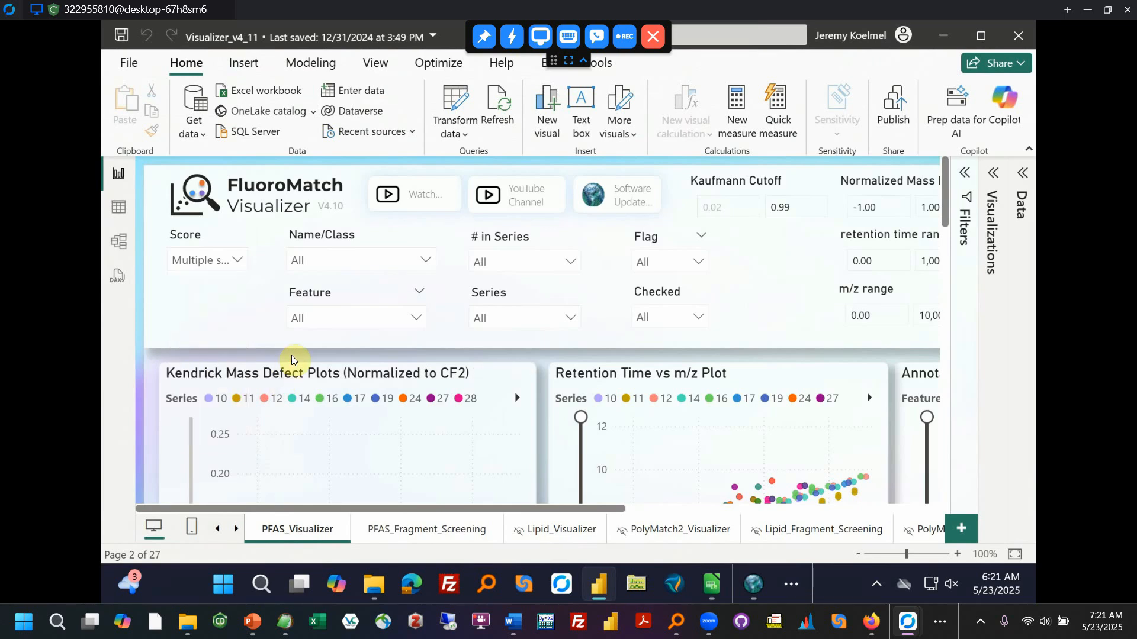
# - Examine the Kendrick mass defect and retention time vs m/z plots, and check which grades are selected in the Score filter
pyautogui.scroll(-5, 291, 358)
pyautogui.scroll(1, 476, 379)
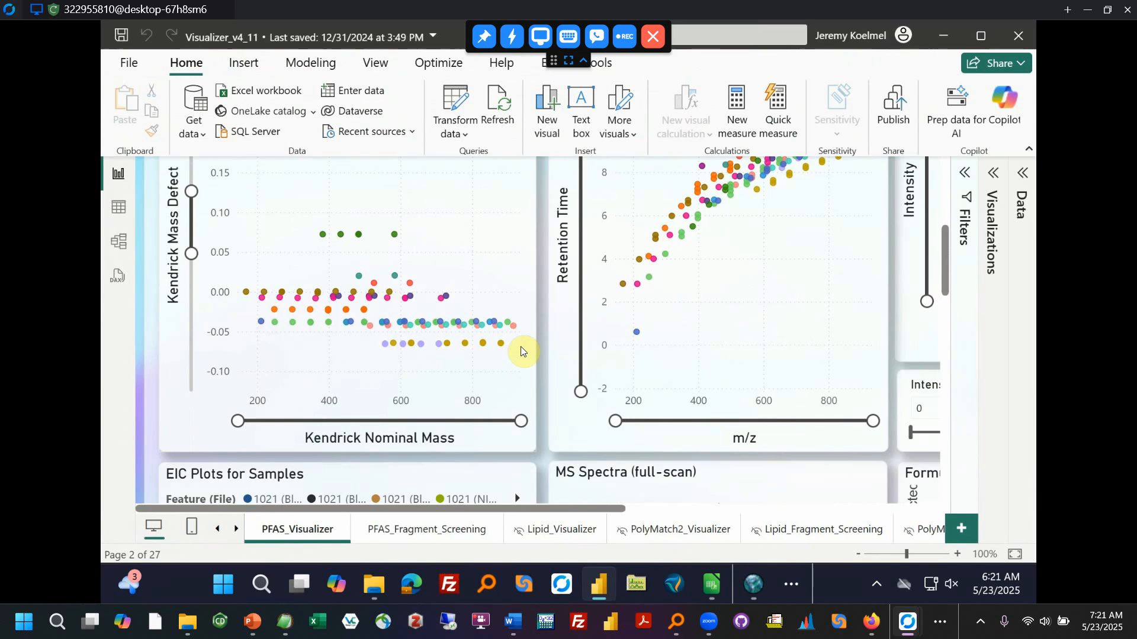
pyautogui.scroll(-3, 538, 322)
pyautogui.scroll(7, 541, 317)
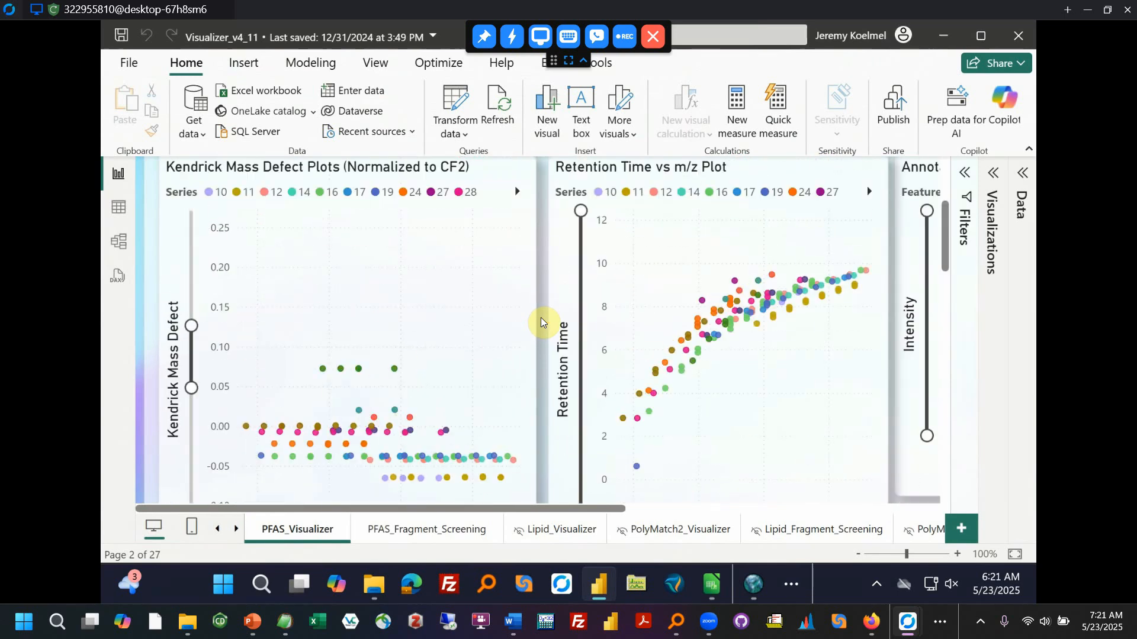
pyautogui.scroll(1, 541, 317)
pyautogui.click(238, 261)
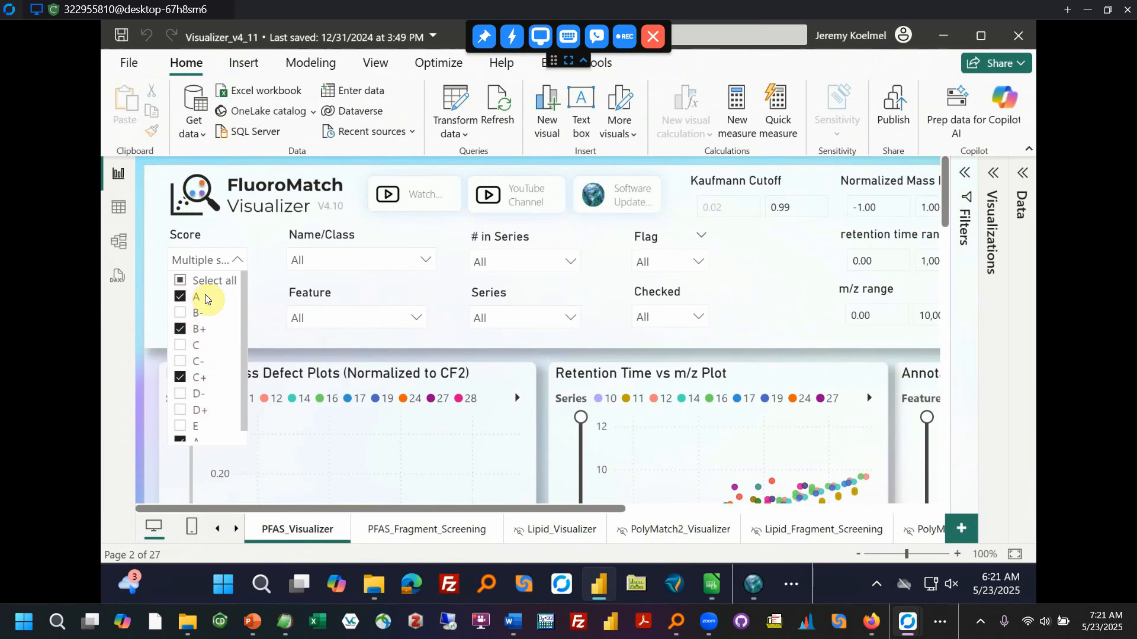
pyautogui.click(338, 362)
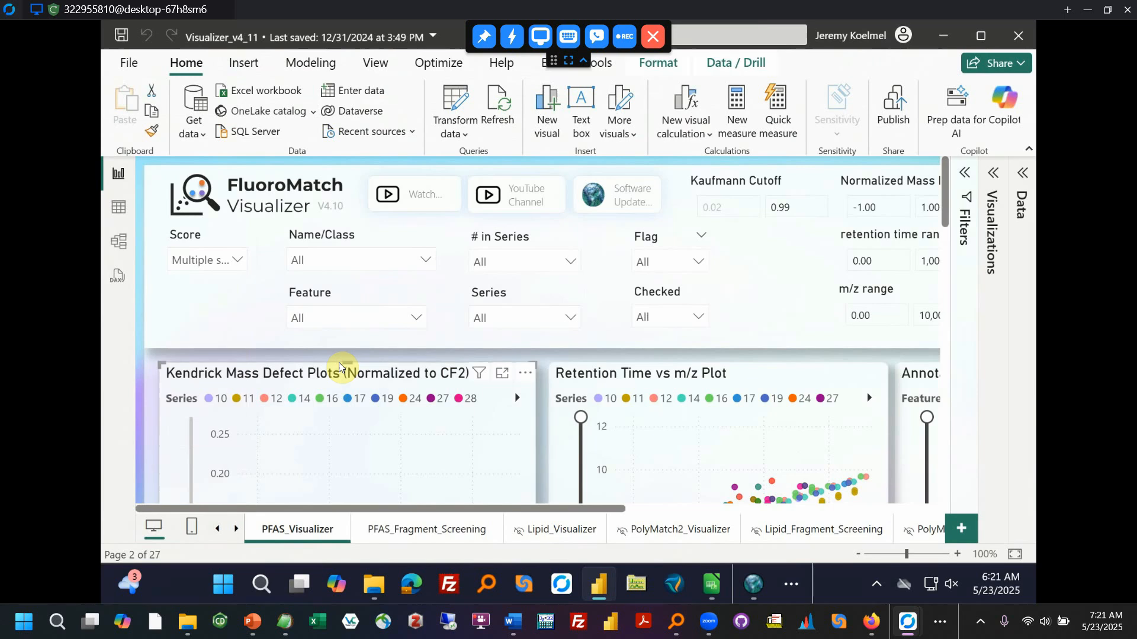
# - Look through the visuals below the Kendrick mass defect plot, including the EIC plots and full-scan MS spectra
pyautogui.click(546, 371)
pyautogui.scroll(-5, 545, 371)
pyautogui.scroll(-5, 544, 373)
pyautogui.scroll(8, 545, 373)
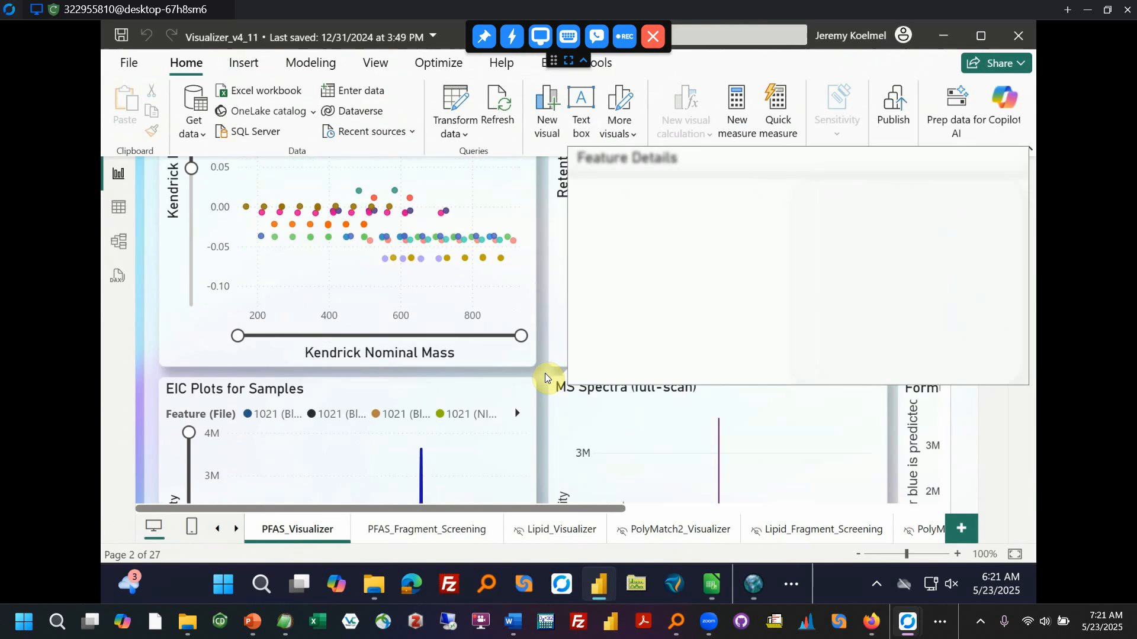
pyautogui.scroll(6, 544, 376)
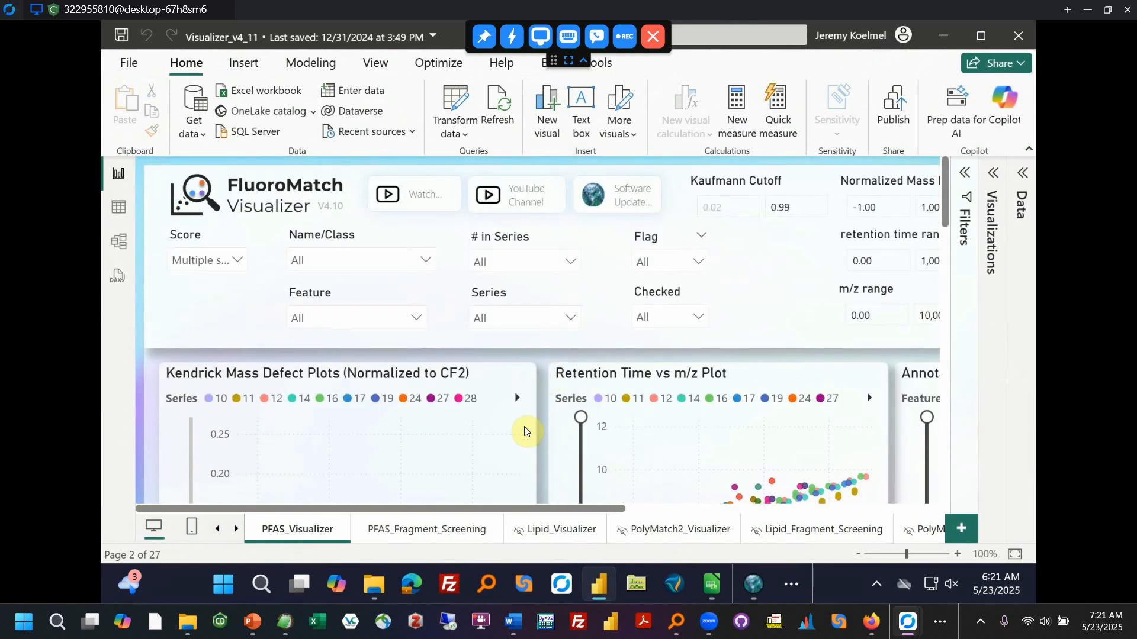
# - Inspect the isotope percentage and MS file filters, the Annotated MS/MS Spectra plot and the Fragment Screening table
pyautogui.moveTo(514, 508); pyautogui.dragTo(876, 524)
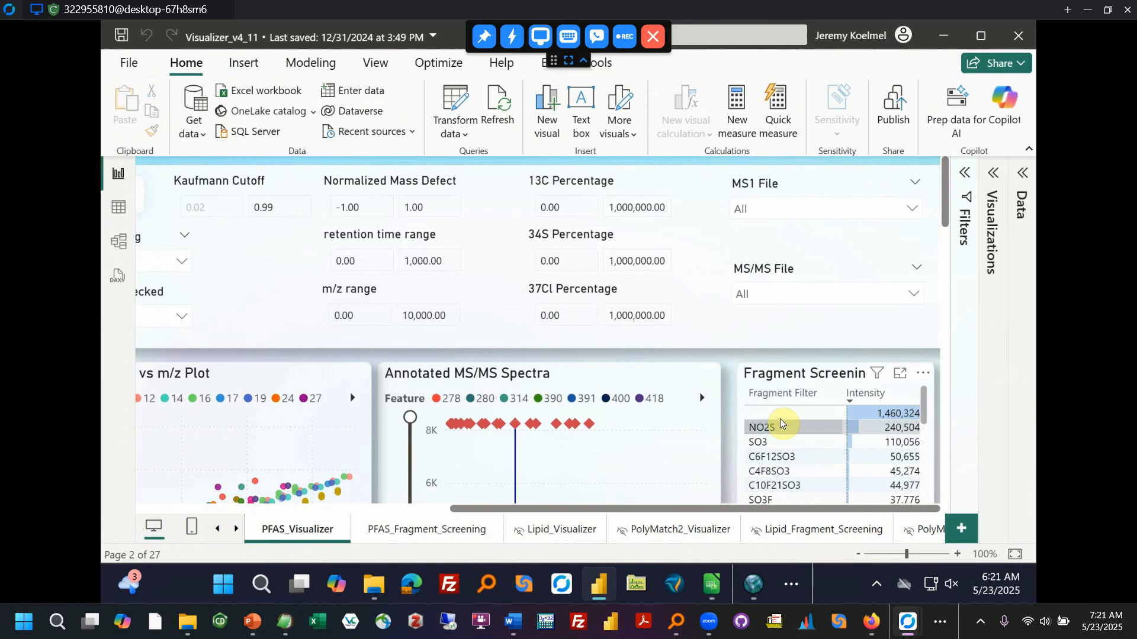
pyautogui.scroll(-6, 734, 385)
pyautogui.scroll(8, 728, 384)
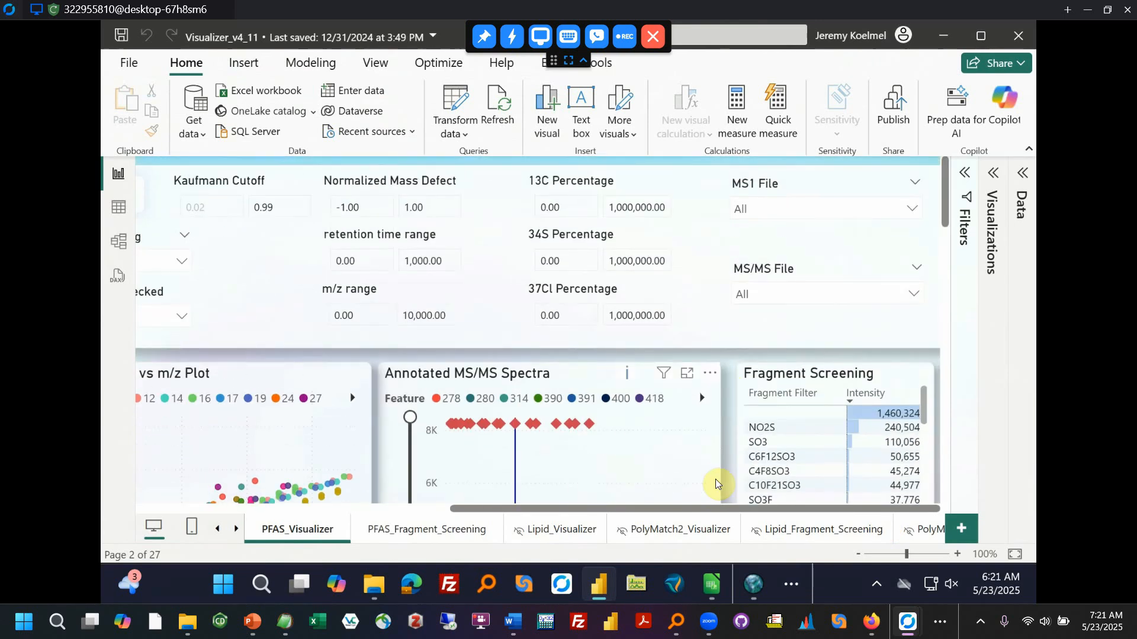
pyautogui.moveTo(713, 509); pyautogui.dragTo(221, 488)
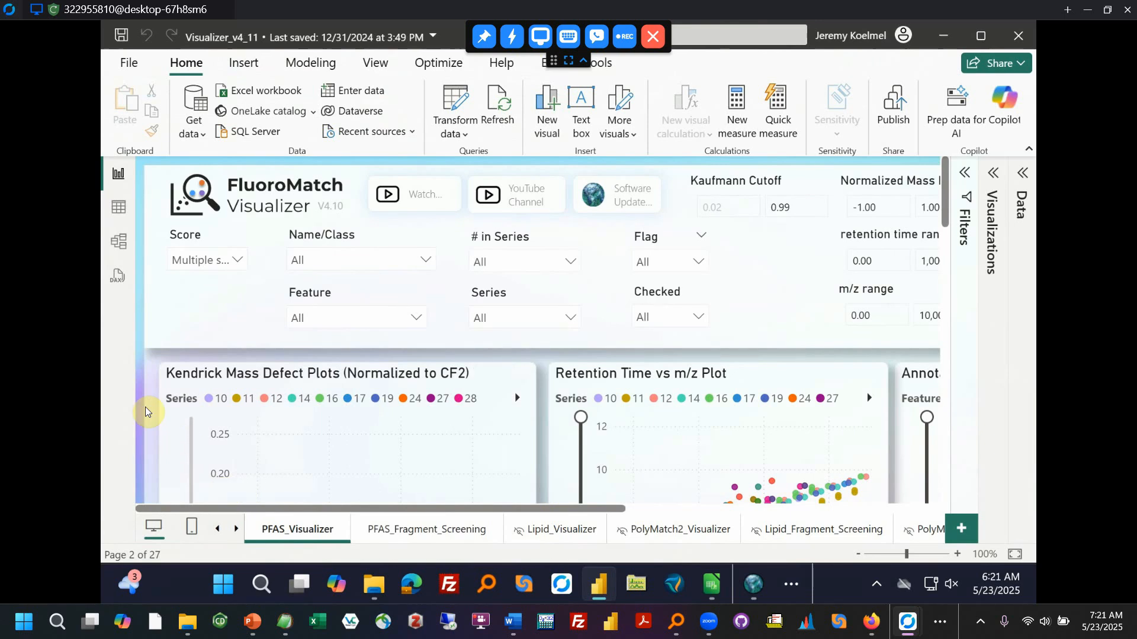
# - Return to the EIC Plots for Samples and MS Spectra (full-scan) visuals and examine them
pyautogui.scroll(-5, 145, 407)
pyautogui.scroll(5, 144, 405)
pyautogui.scroll(-6, 544, 359)
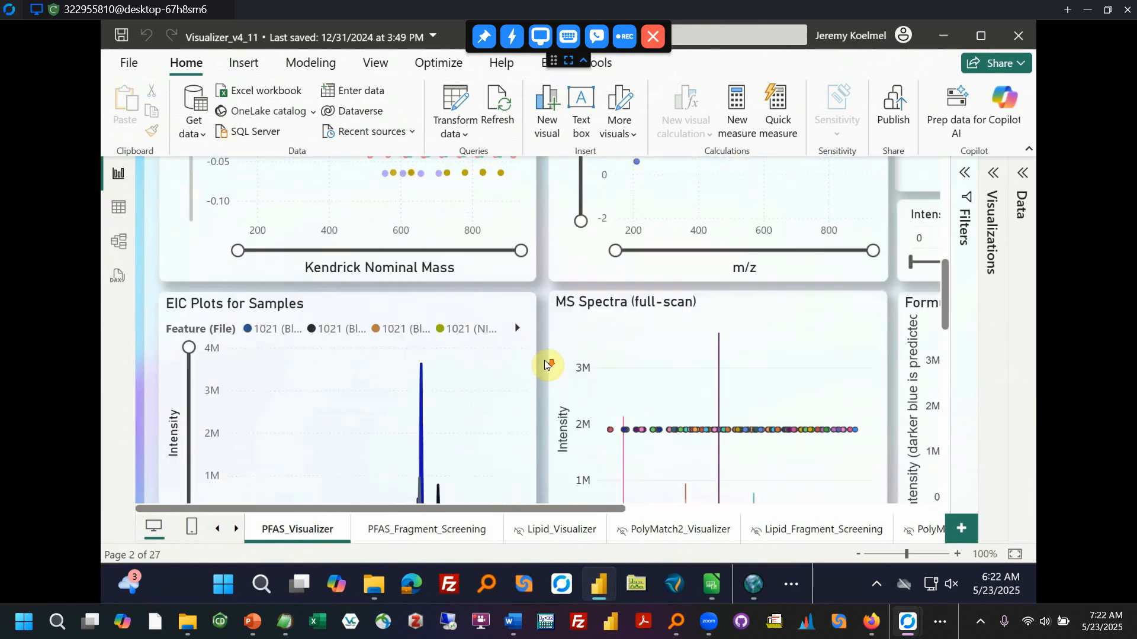